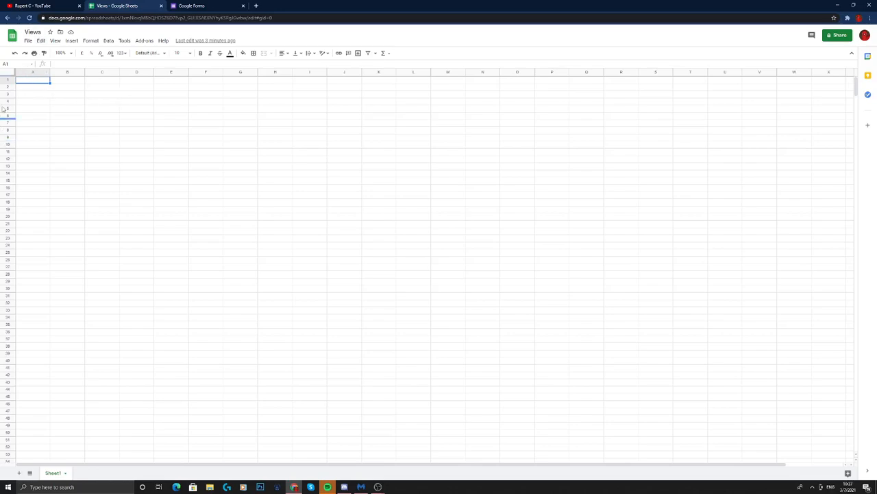
# Switch to the YouTube channel's video list and look through the view counts of the uploads
pyautogui.click(41, 6)
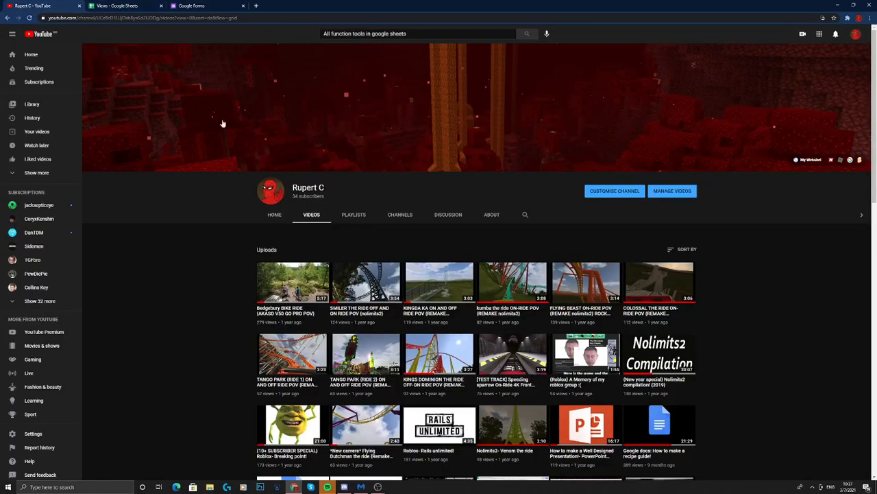
pyautogui.scroll(-3, 386, 311)
pyautogui.scroll(-5, 387, 311)
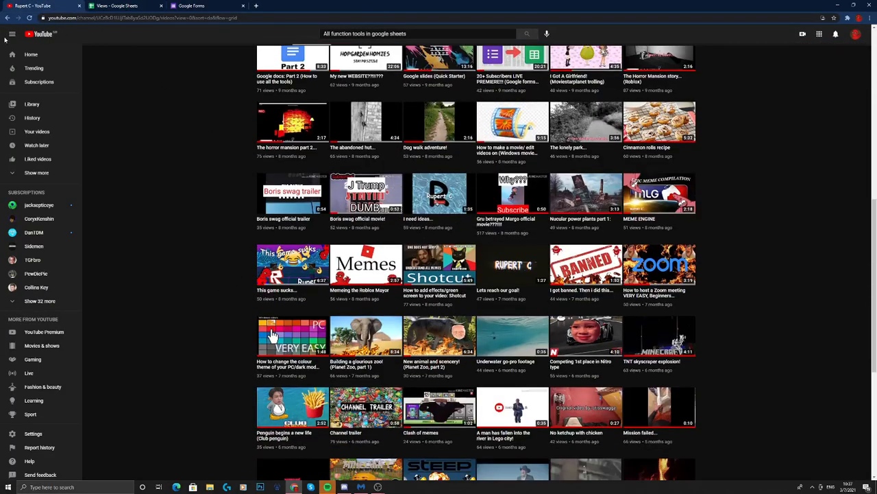
pyautogui.click(12, 33)
pyautogui.scroll(-3, 402, 273)
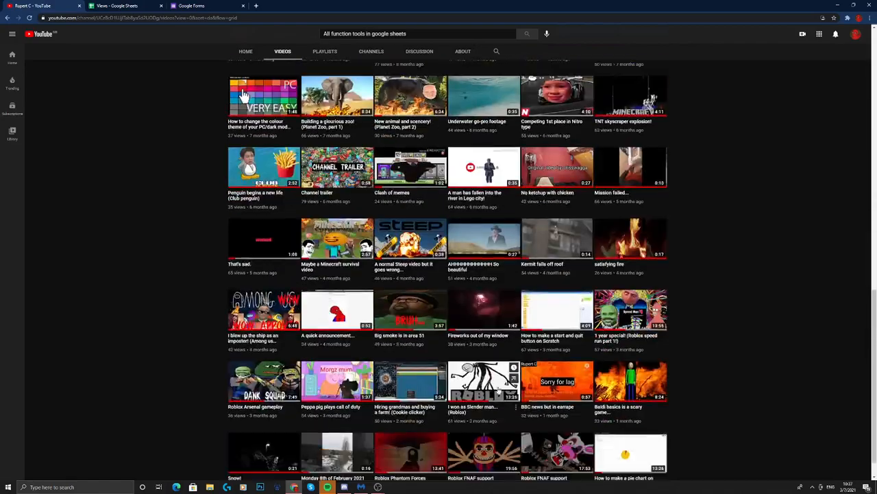
pyautogui.scroll(5, 422, 313)
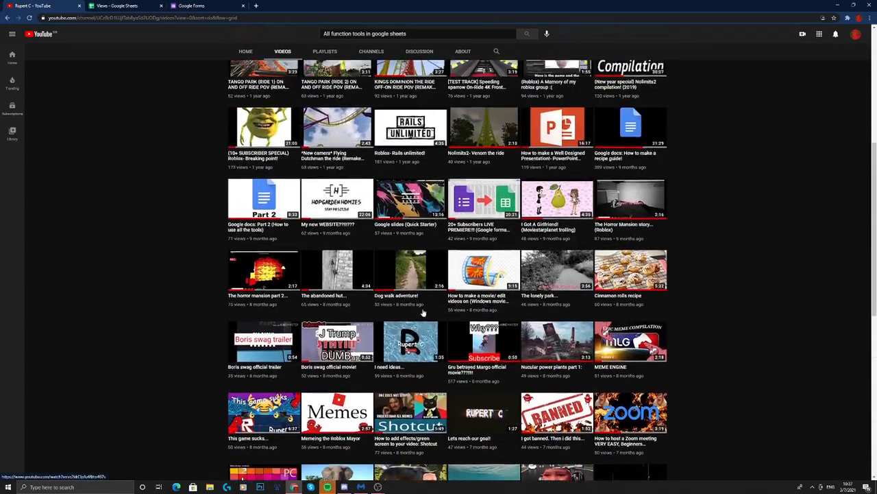
pyautogui.scroll(3, 422, 314)
pyautogui.scroll(-7, 432, 336)
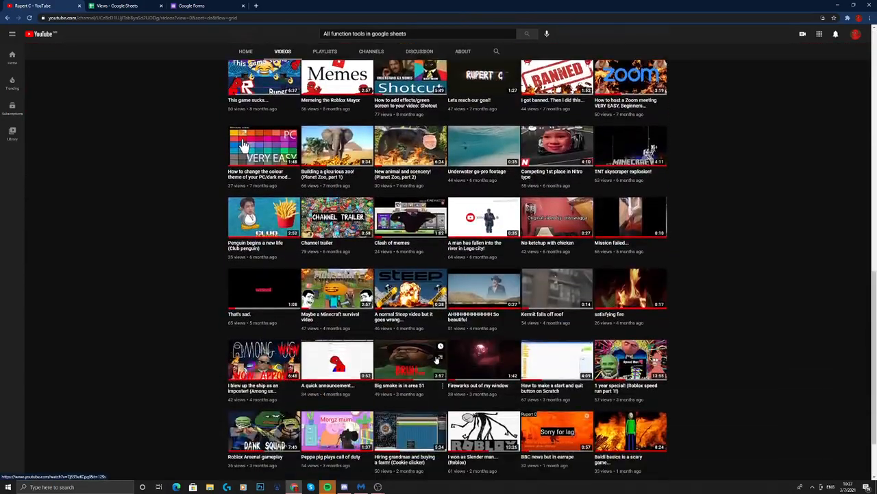
pyautogui.scroll(-1, 437, 359)
pyautogui.scroll(3, 645, 370)
pyautogui.scroll(6, 244, 306)
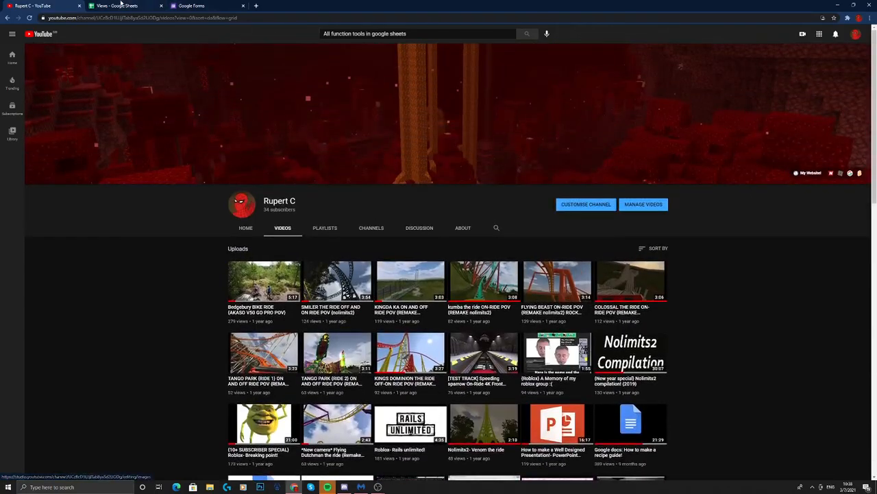
# Return to the Views spreadsheet and show the column stats for column A
pyautogui.click(120, 4)
pyautogui.moveTo(377, 486)
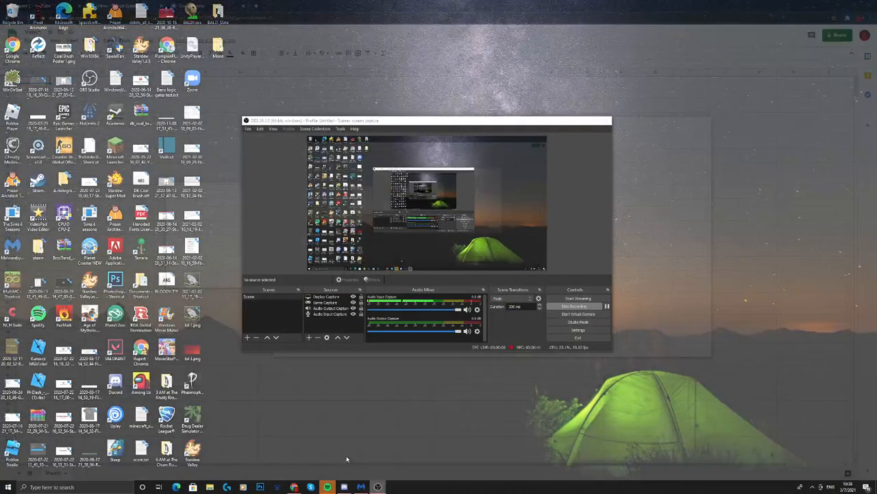
pyautogui.click(344, 461)
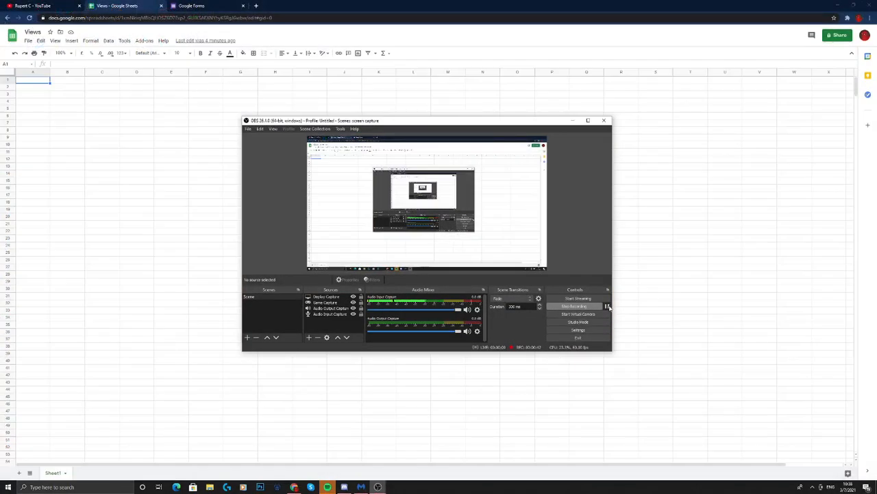
pyautogui.click(244, 31)
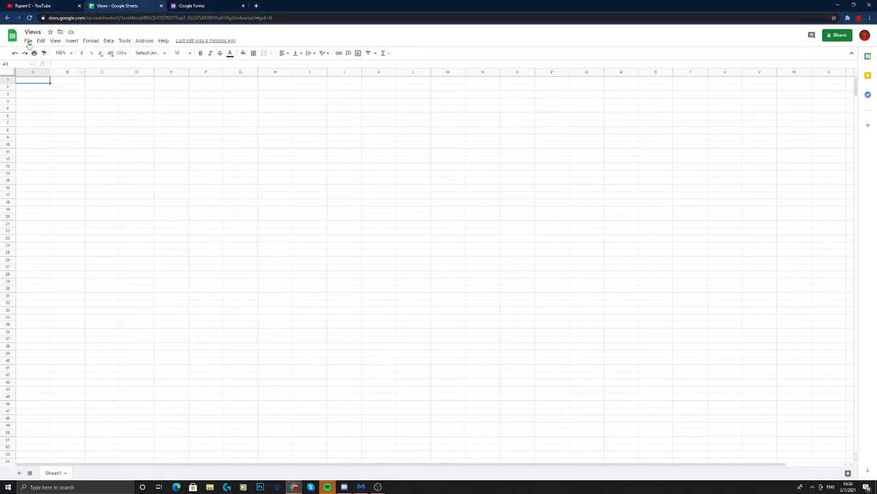
pyautogui.click(110, 41)
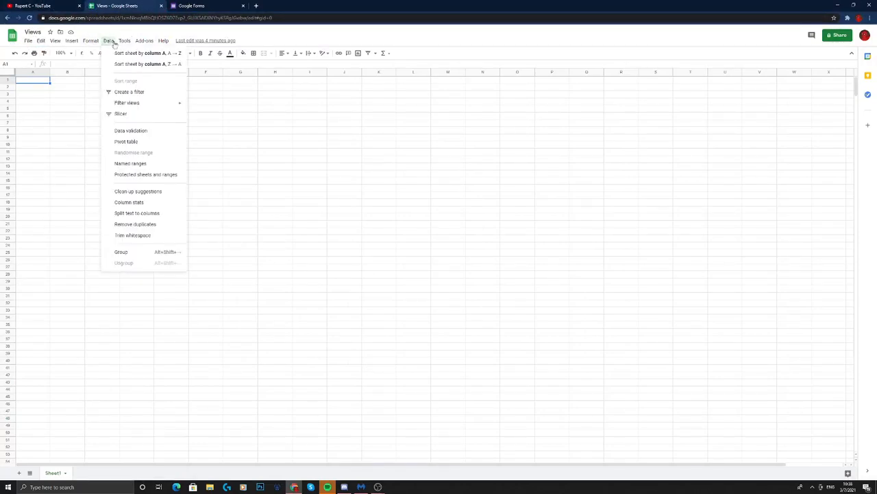
pyautogui.click(151, 203)
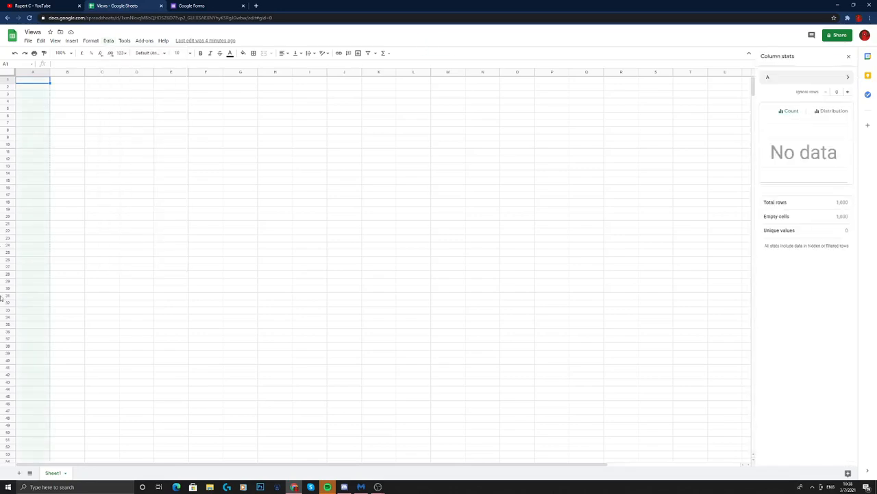
pyautogui.moveTo(378, 486)
pyautogui.click(345, 455)
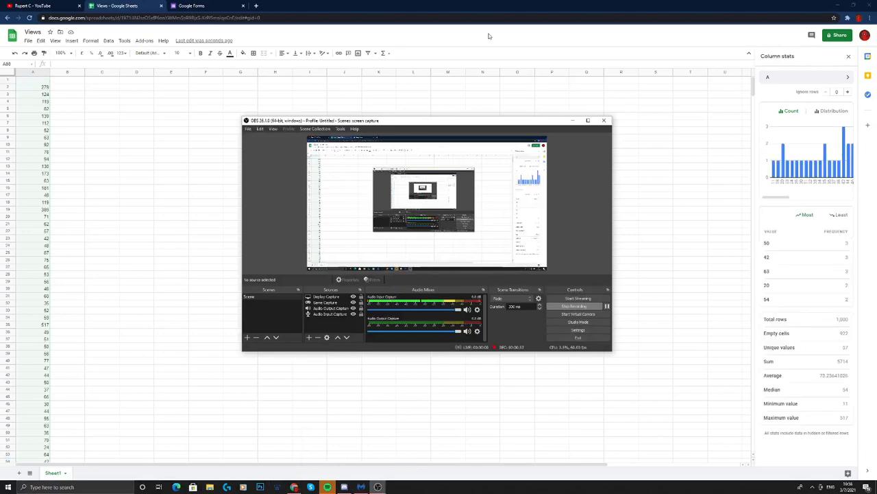
pyautogui.click(486, 36)
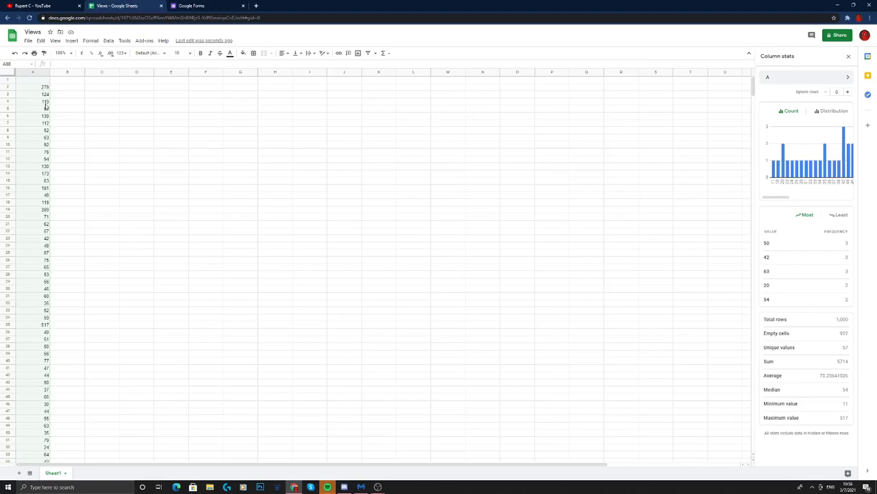
# Review the list of view counts in column A from row 2 down to row 79
pyautogui.scroll(-8, 63, 160)
pyautogui.scroll(-3, 60, 179)
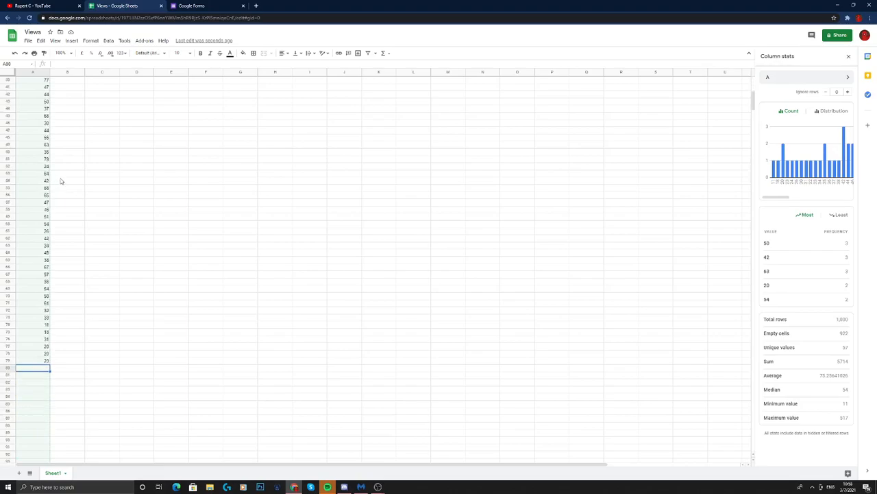
pyautogui.scroll(7, 60, 178)
pyautogui.scroll(-3, 59, 176)
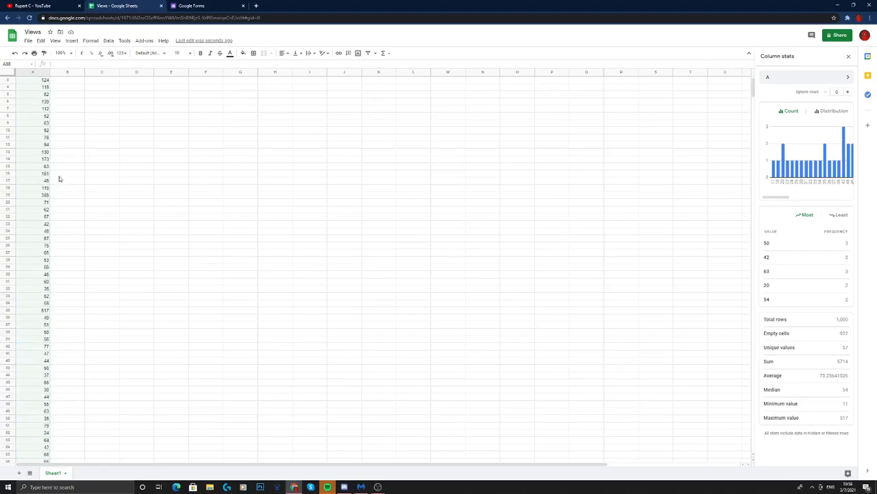
pyautogui.scroll(-3, 174, 391)
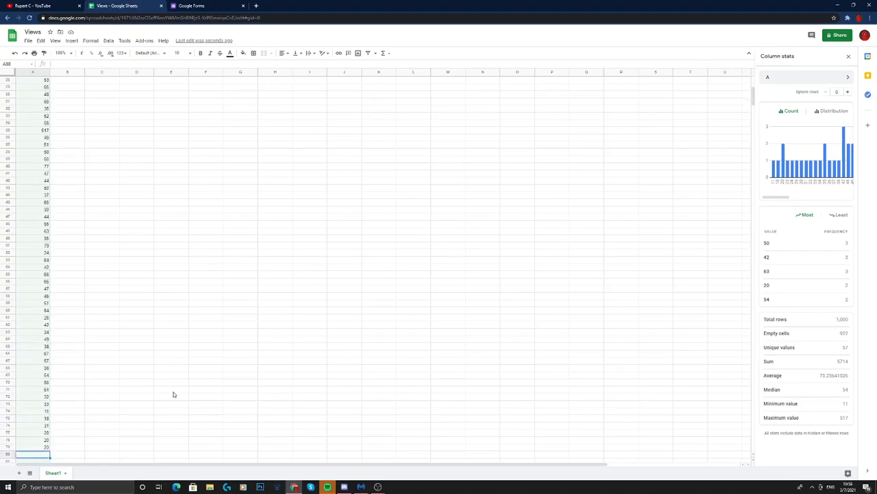
pyautogui.scroll(10, 55, 350)
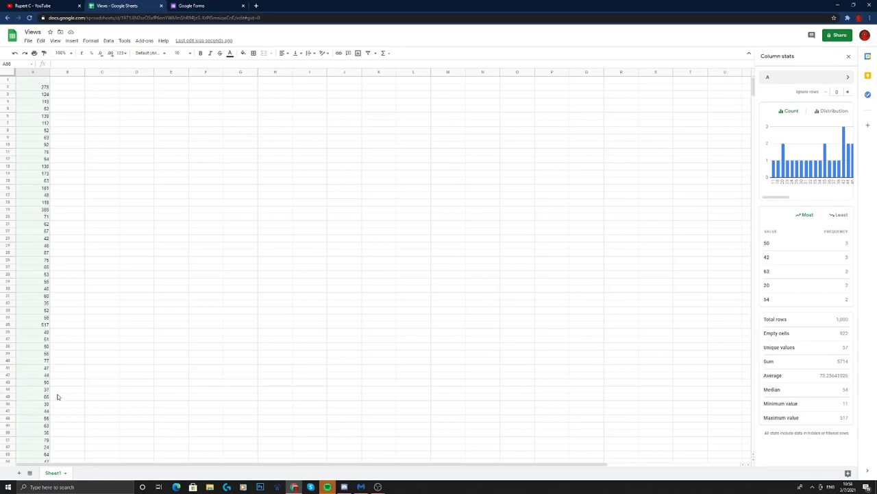
# Switch to the YouTube channel, examine the view counts across all uploads, and reload the video list in its default order
pyautogui.click(31, 6)
pyautogui.scroll(3, 336, 225)
pyautogui.scroll(10, 275, 308)
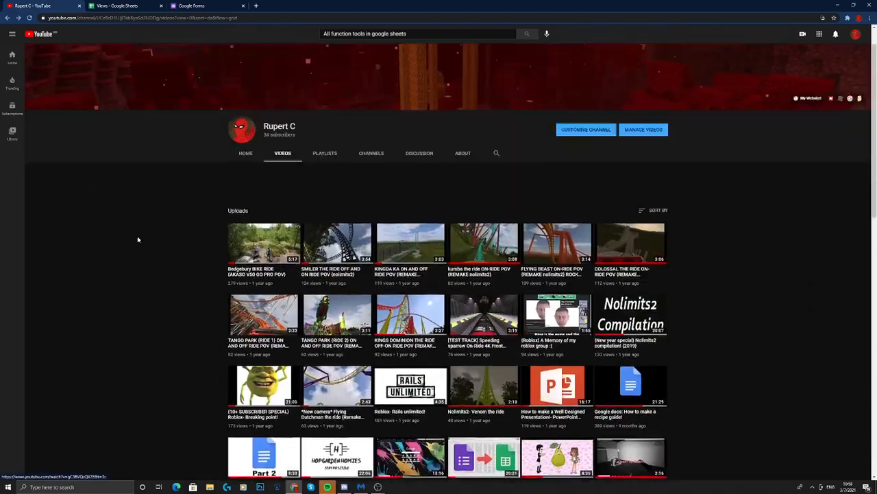
pyautogui.scroll(-12, 216, 373)
pyautogui.scroll(-3, 207, 333)
pyautogui.scroll(15, 274, 288)
pyautogui.scroll(3, 347, 246)
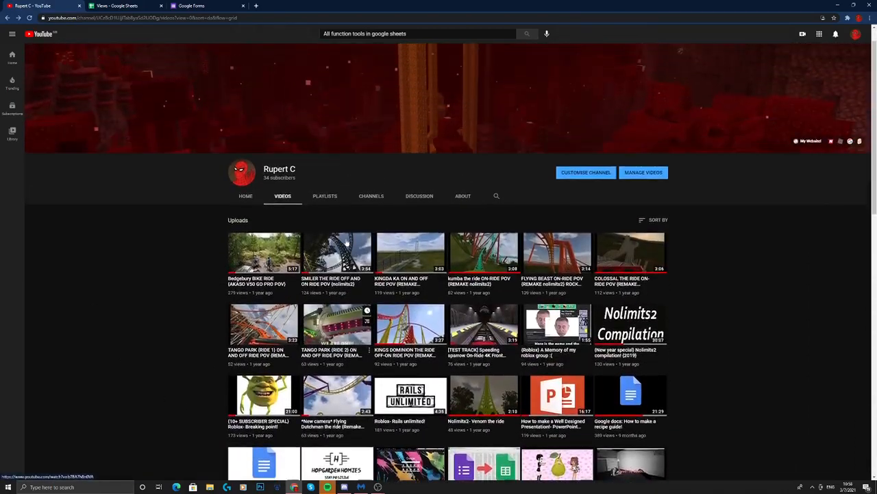
pyautogui.scroll(-12, 346, 254)
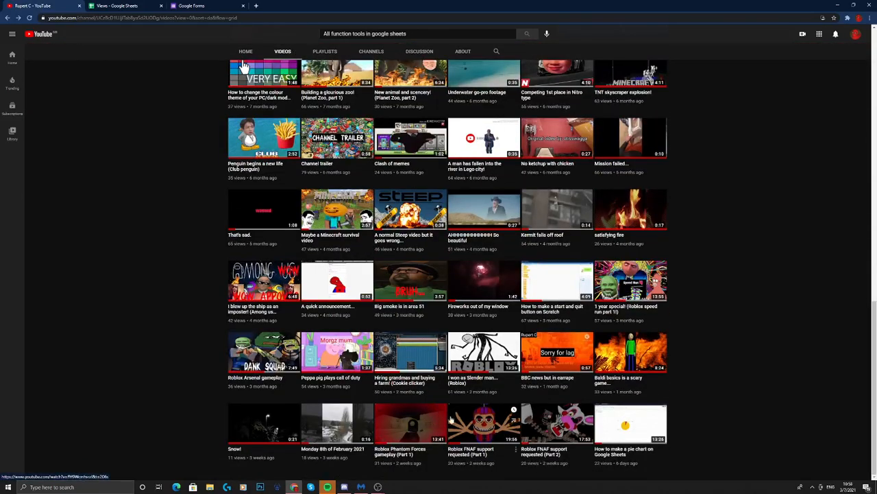
pyautogui.scroll(3, 439, 376)
pyautogui.scroll(15, 243, 248)
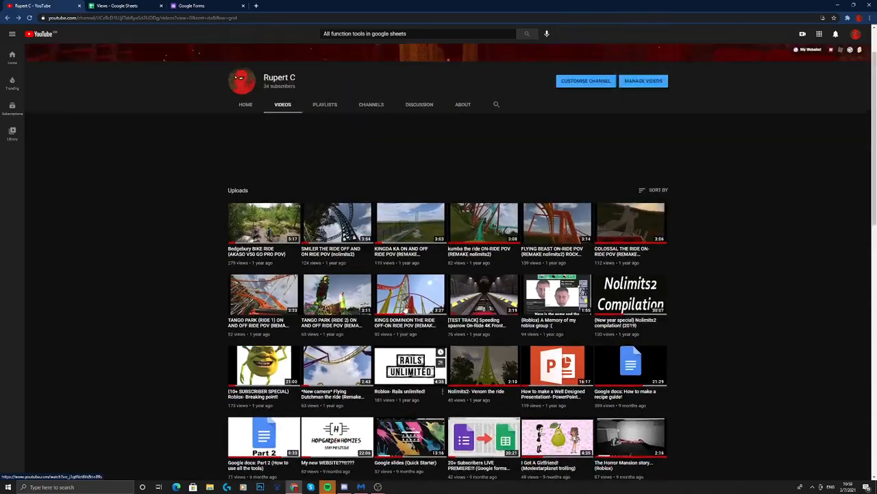
pyautogui.scroll(-3, 296, 233)
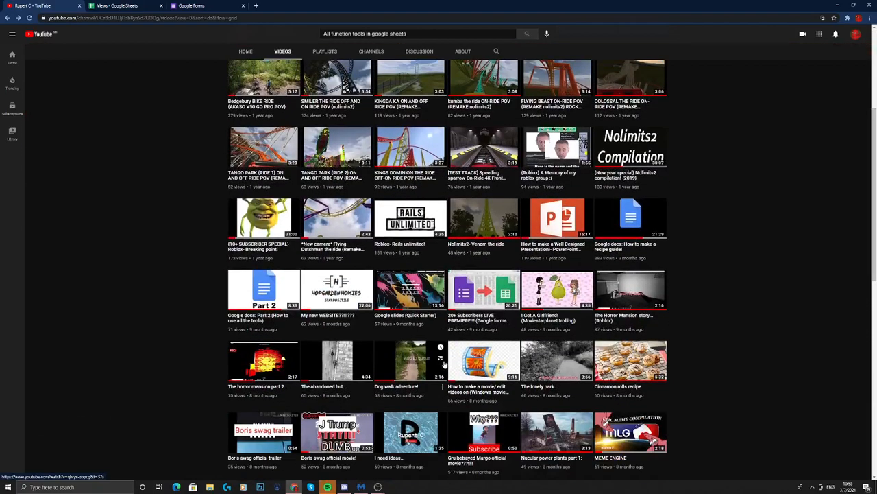
pyautogui.scroll(3, 287, 231)
pyautogui.click(282, 228)
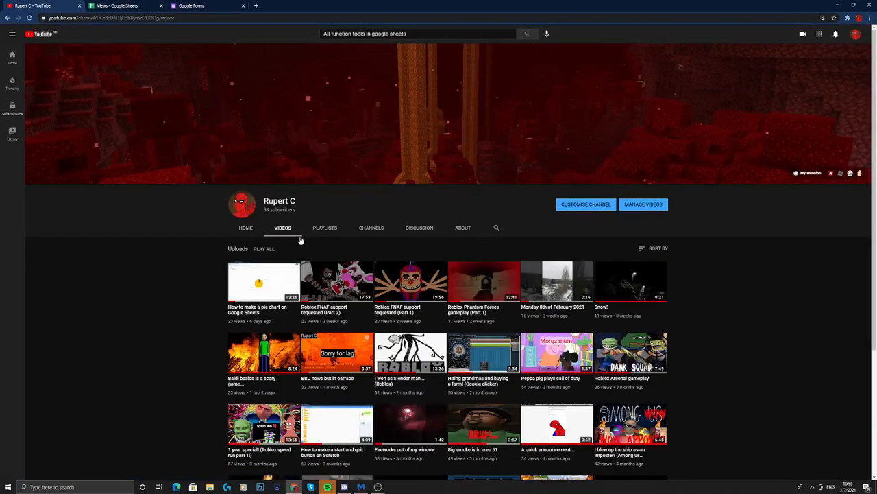
# Return to the Views spreadsheet and set the column stats for column A to ignore 1 row
pyautogui.click(101, 5)
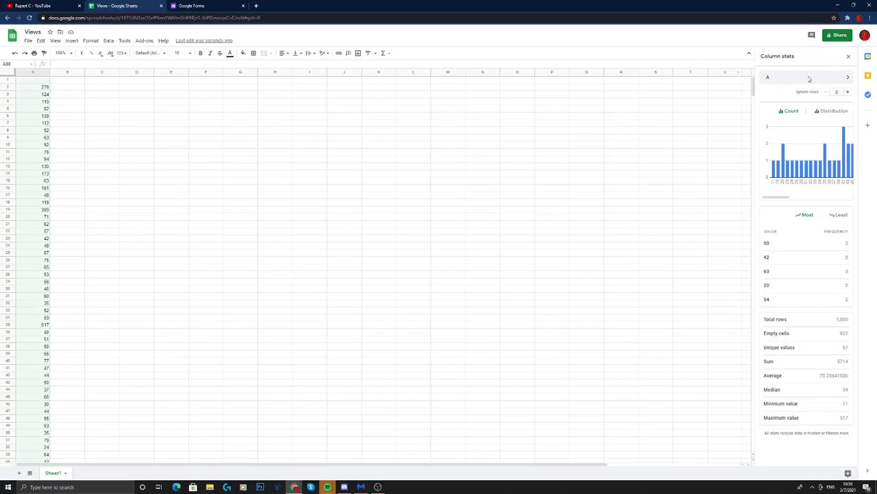
pyautogui.click(847, 92)
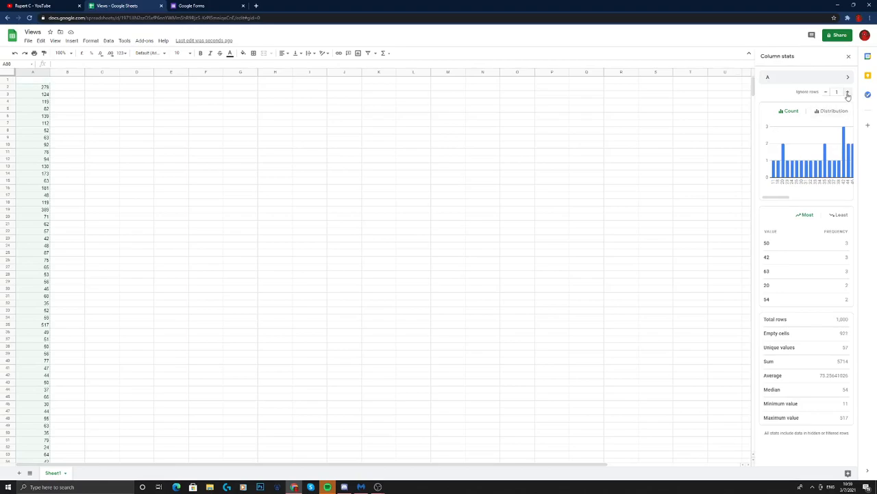
# Try to extend the A2:A53 selection down to A79 and undo the accidental fill
pyautogui.click(33, 81)
pyautogui.click(29, 89)
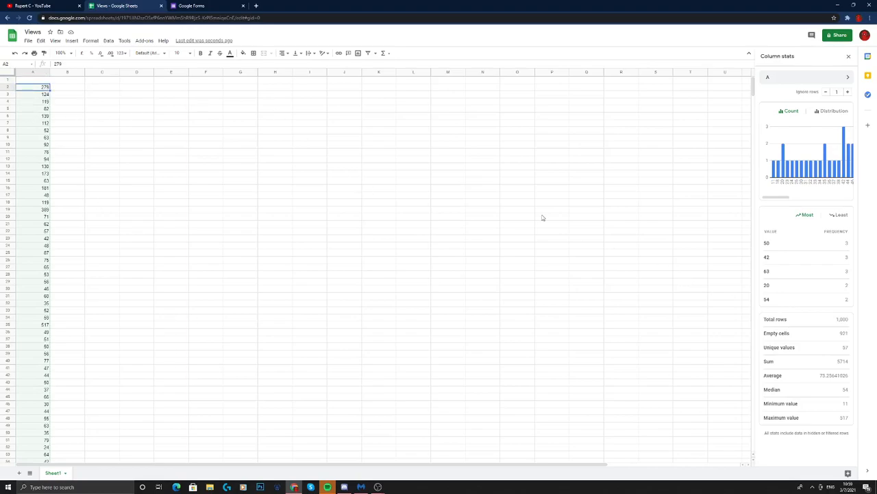
pyautogui.moveTo(27, 90); pyautogui.dragTo(34, 454)
pyautogui.scroll(-5, 38, 442)
pyautogui.scroll(-4, 48, 329)
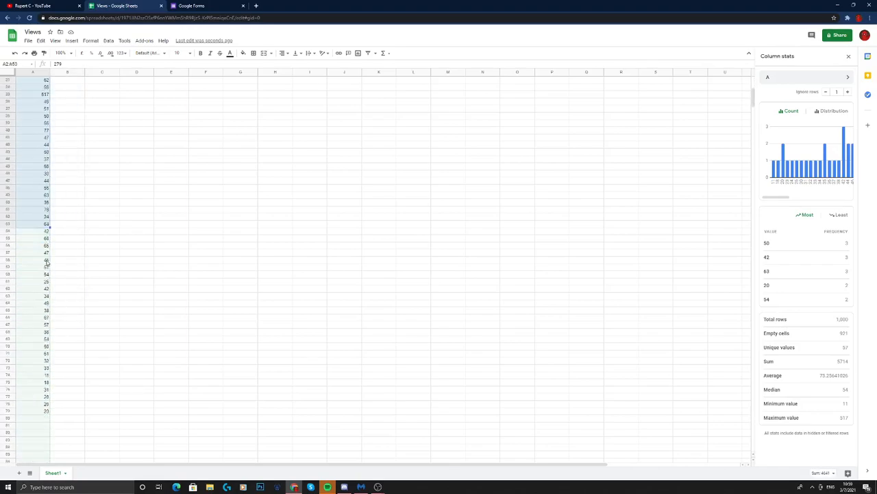
pyautogui.moveTo(48, 218); pyautogui.dragTo(48, 393)
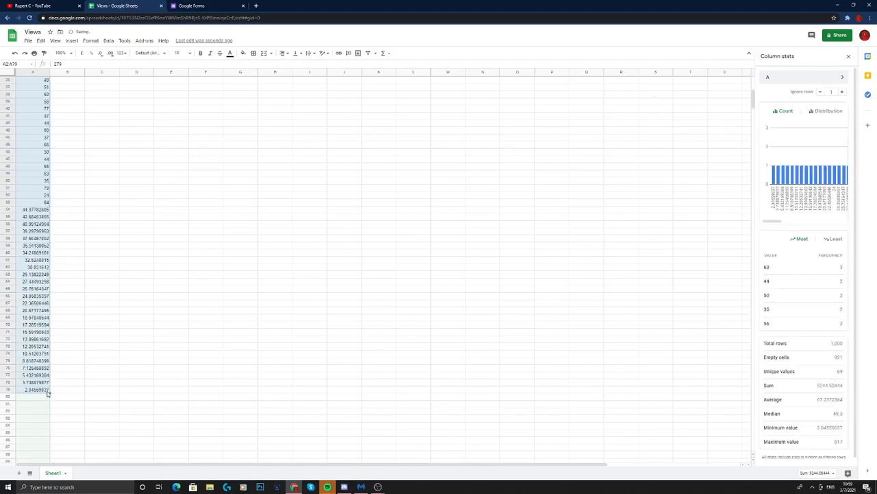
pyautogui.click(15, 53)
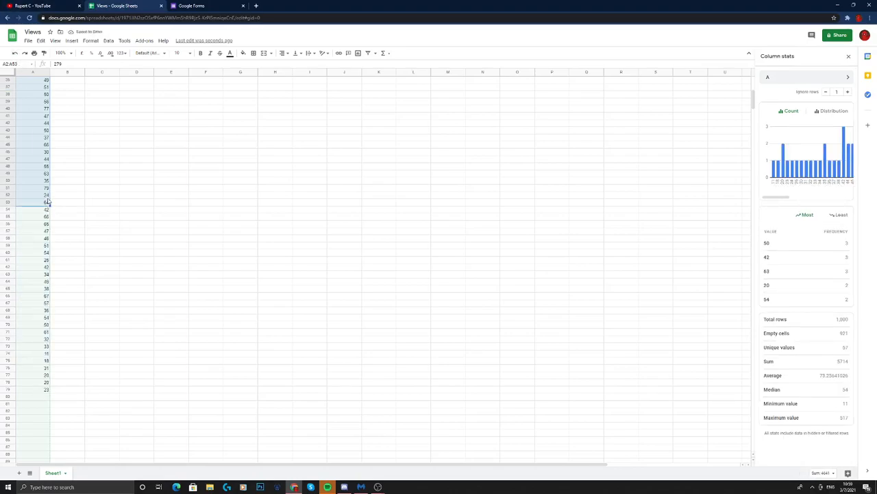
pyautogui.moveTo(42, 194); pyautogui.dragTo(42, 209)
pyautogui.scroll(3, 129, 197)
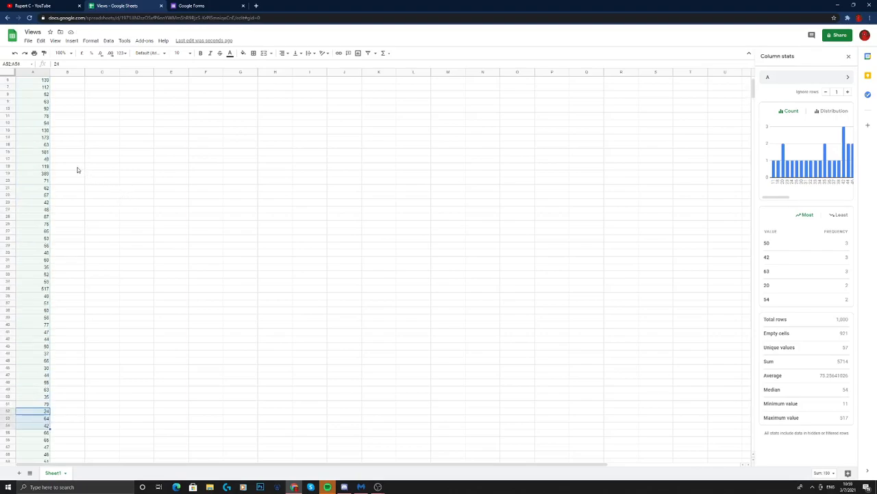
# Select the view counts in A2:A79 and insert a SUM of them in cell A80
pyautogui.scroll(2, 78, 170)
pyautogui.moveTo(25, 88); pyautogui.dragTo(44, 412)
pyautogui.click(389, 55)
pyautogui.click(391, 65)
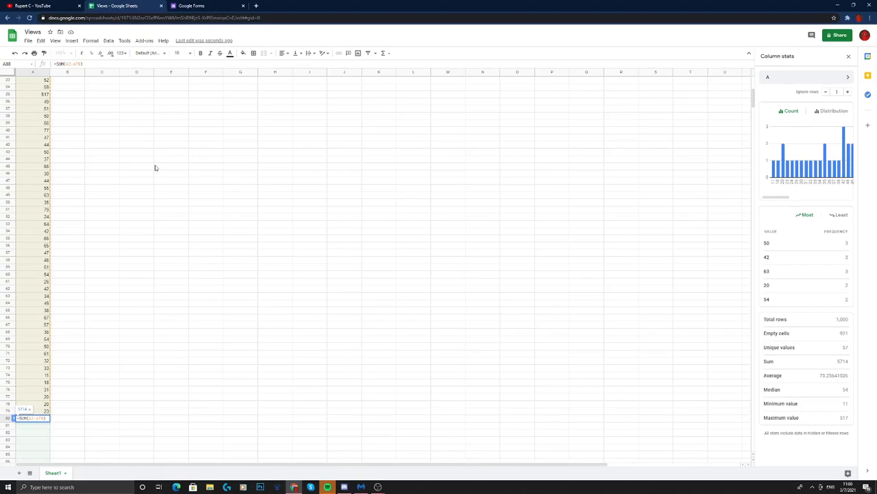
pyautogui.press('Return')
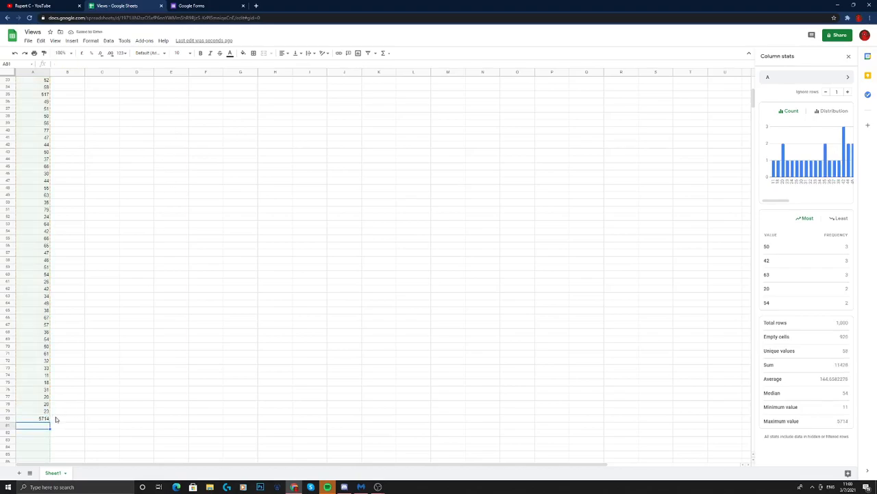
# Open the SUM formula in cell A80 to inspect its range
pyautogui.scroll(1, 49, 420)
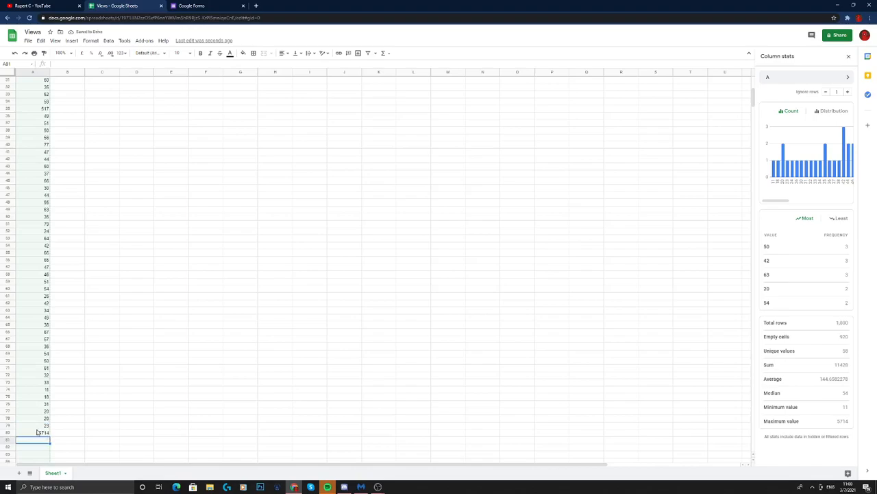
pyautogui.click(42, 433)
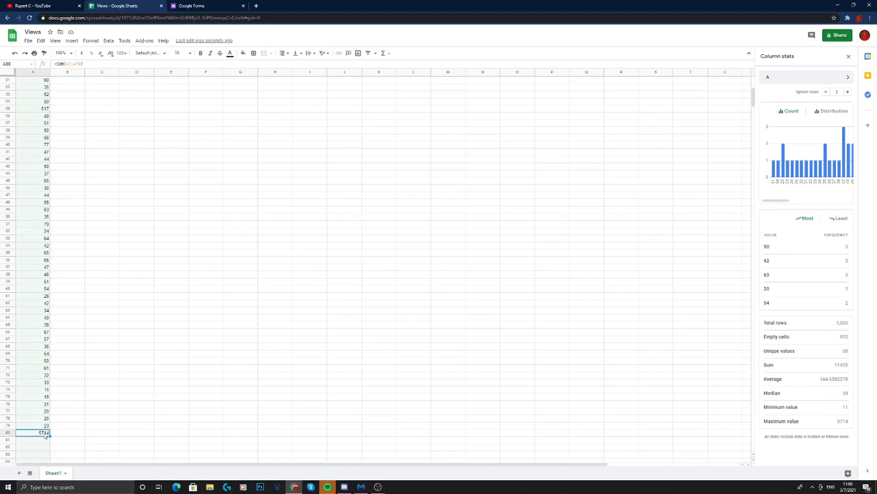
pyautogui.doubleClick(41, 432)
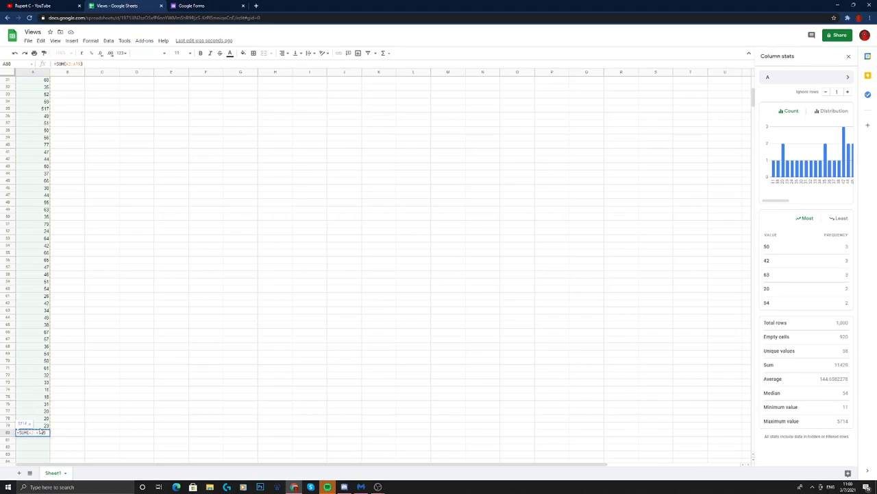
# Close the SUM formula in A80 and check the channel's total views on its YouTube About page against the sheet
pyautogui.press('Return')
pyautogui.scroll(3, 56, 432)
pyautogui.scroll(-5, 47, 240)
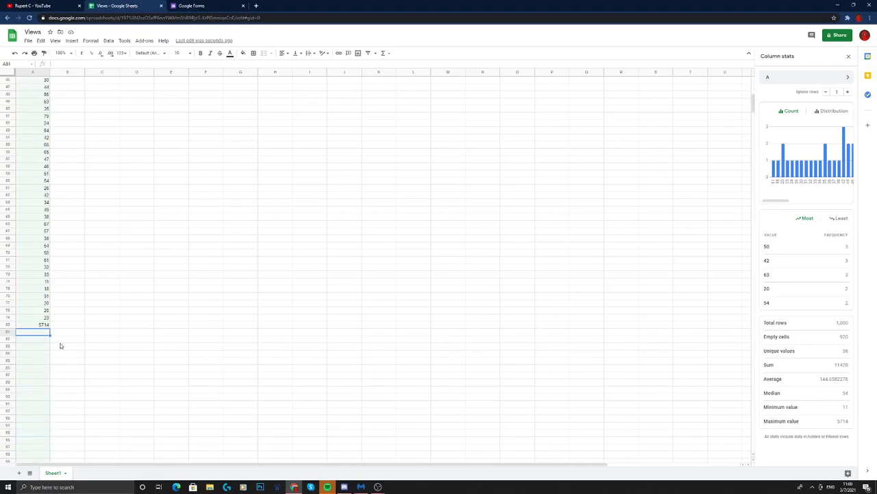
pyautogui.click(47, 5)
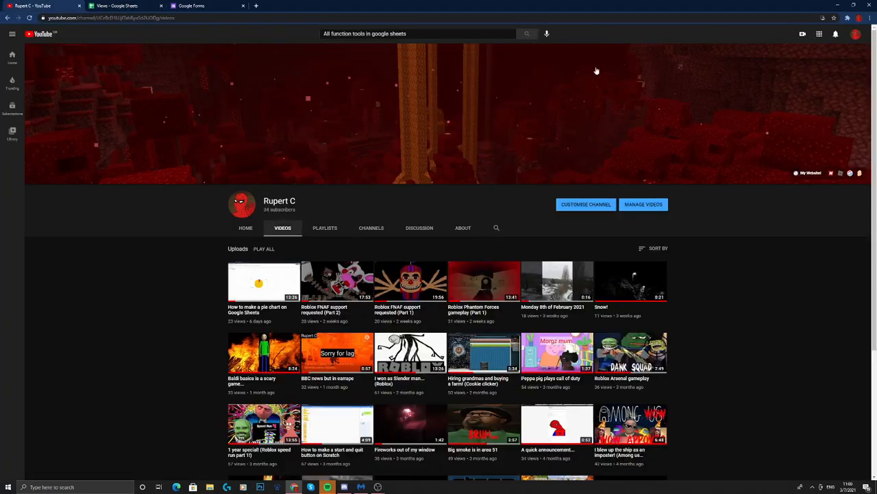
pyautogui.click(464, 229)
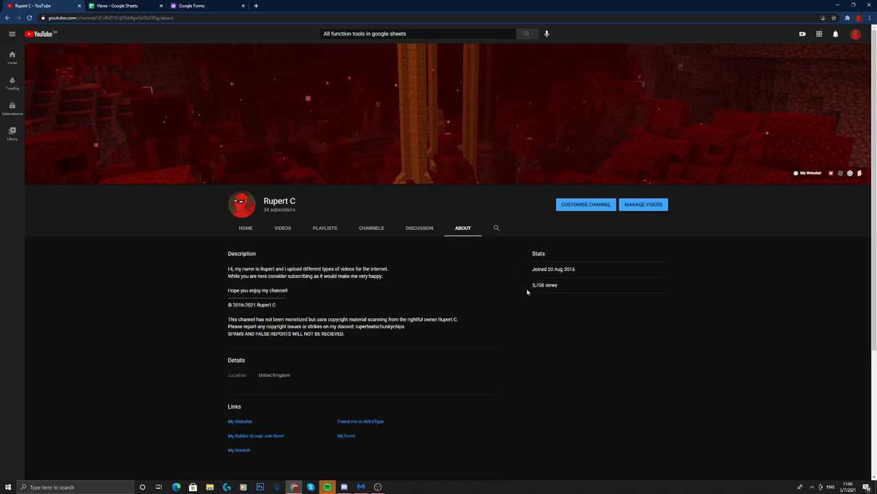
pyautogui.click(102, 7)
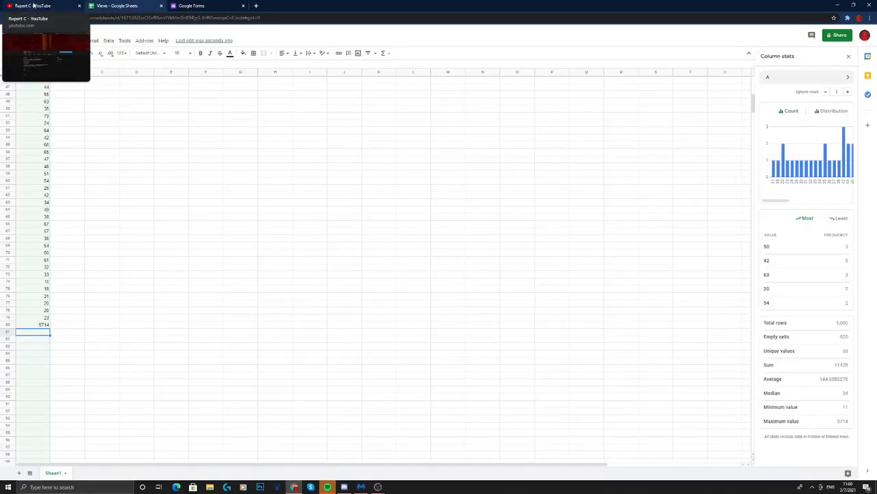
pyautogui.click(35, 5)
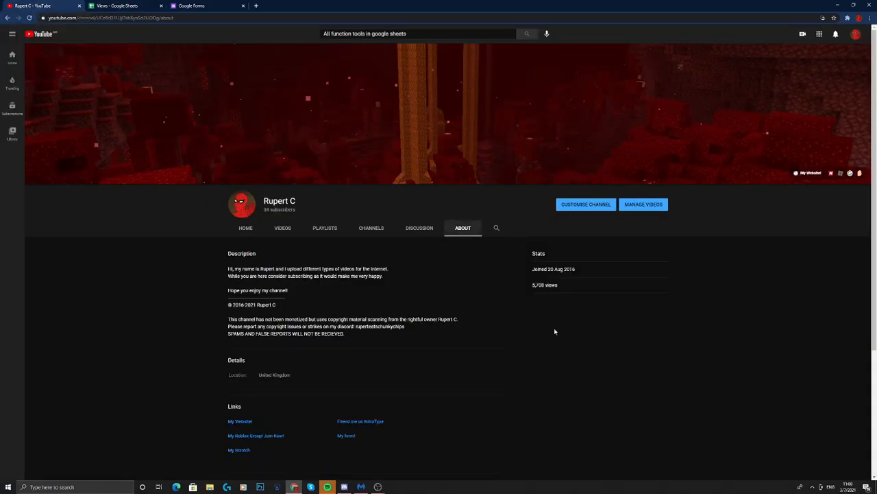
pyautogui.click(146, 6)
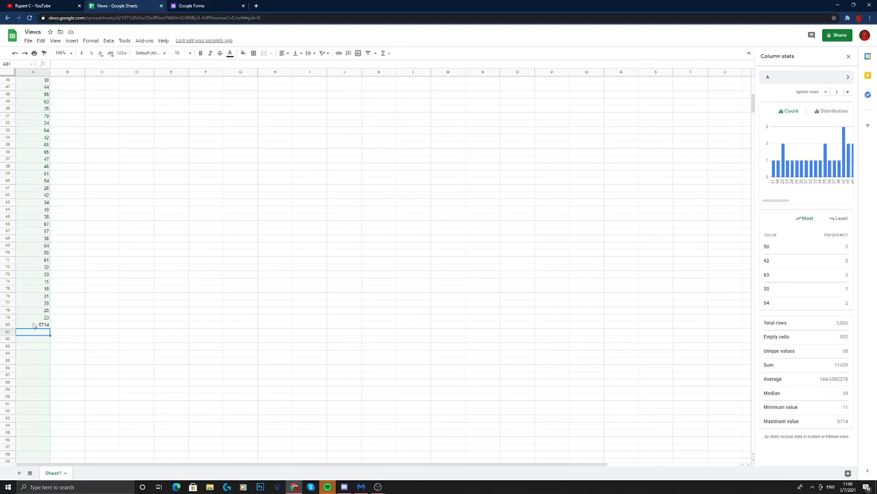
# Enter the channel's total of 5708 views in cell C2
pyautogui.scroll(10, 147, 329)
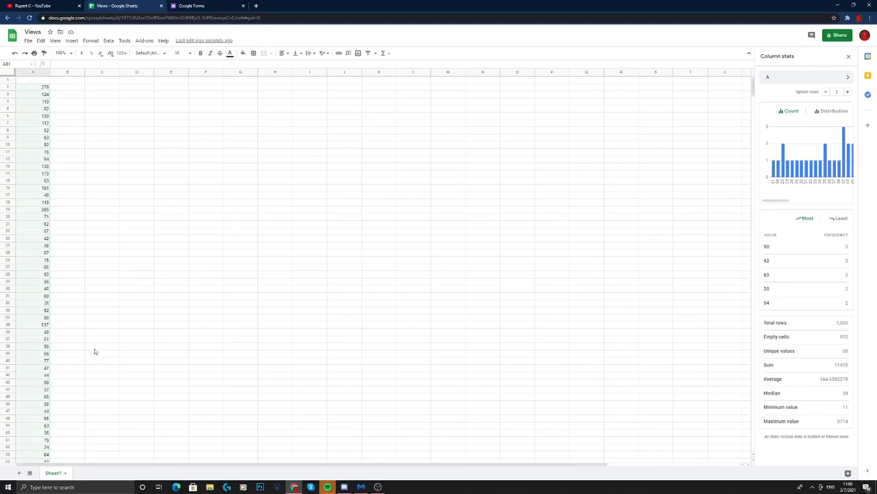
pyautogui.click(72, 89)
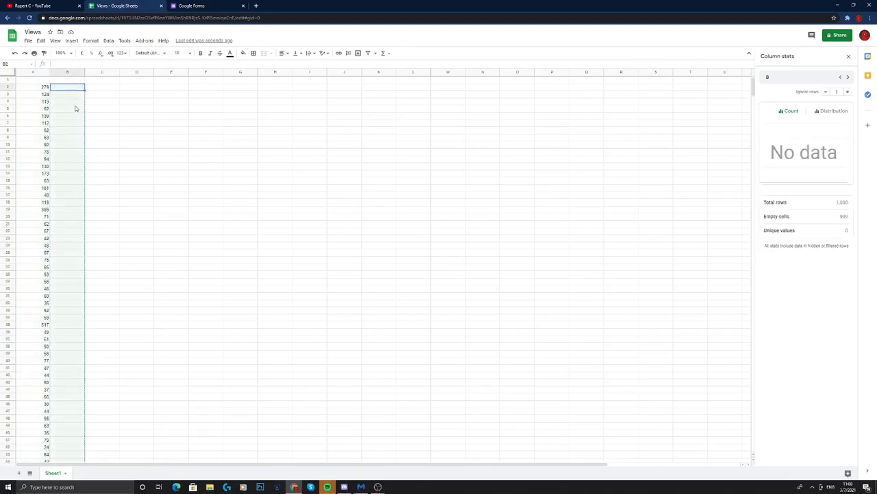
pyautogui.click(97, 89)
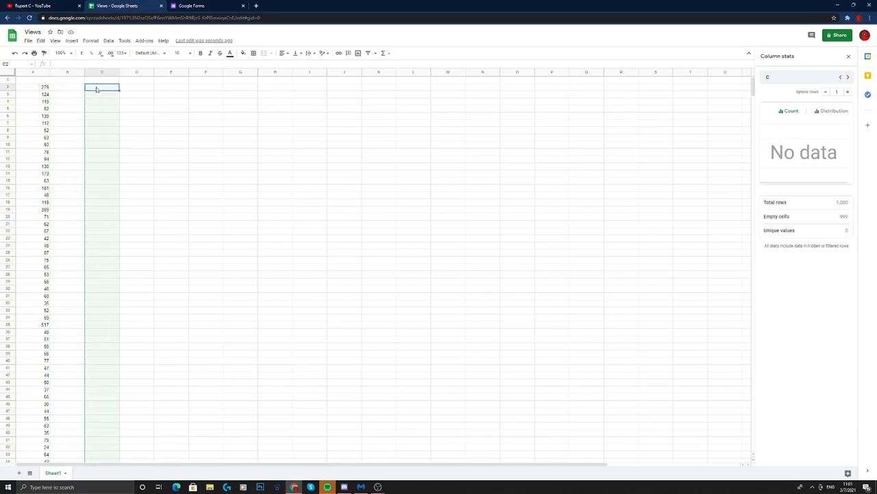
pyautogui.write('5')
pyautogui.write('700')
pyautogui.press('Return')
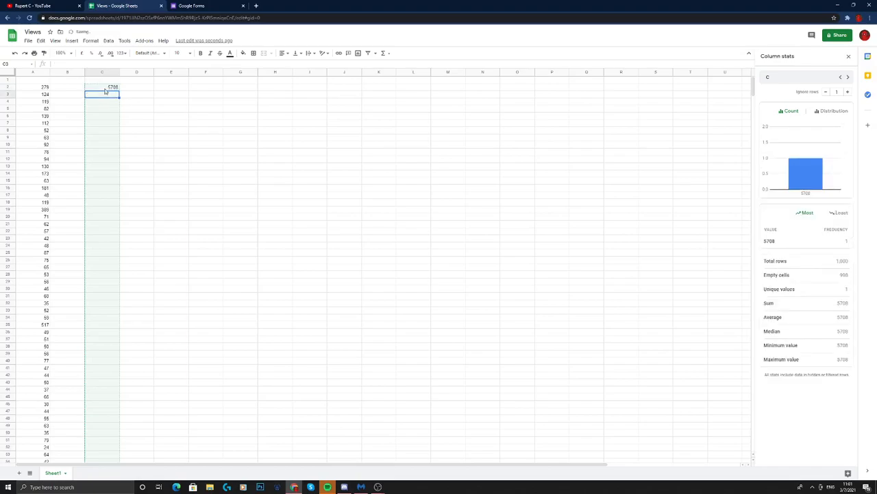
# Insert a chart with the empty cell E1 selected and dismiss its data range selection
pyautogui.click(42, 80)
pyautogui.click(170, 72)
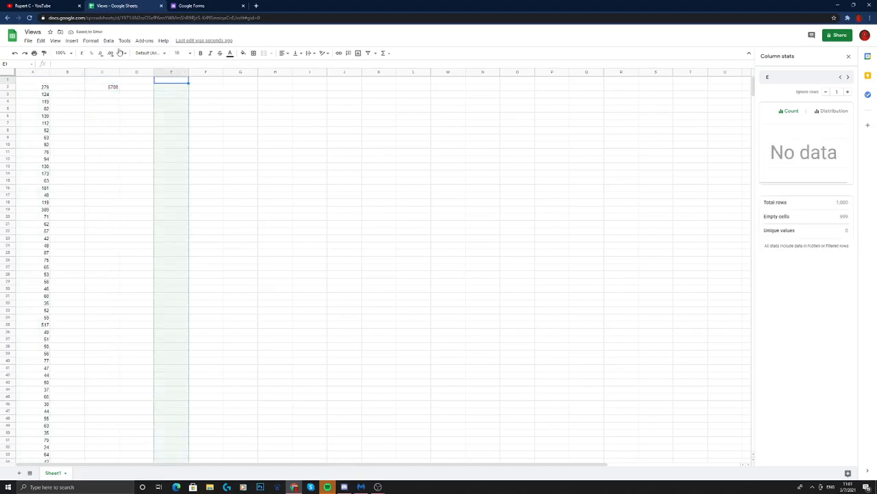
pyautogui.click(71, 40)
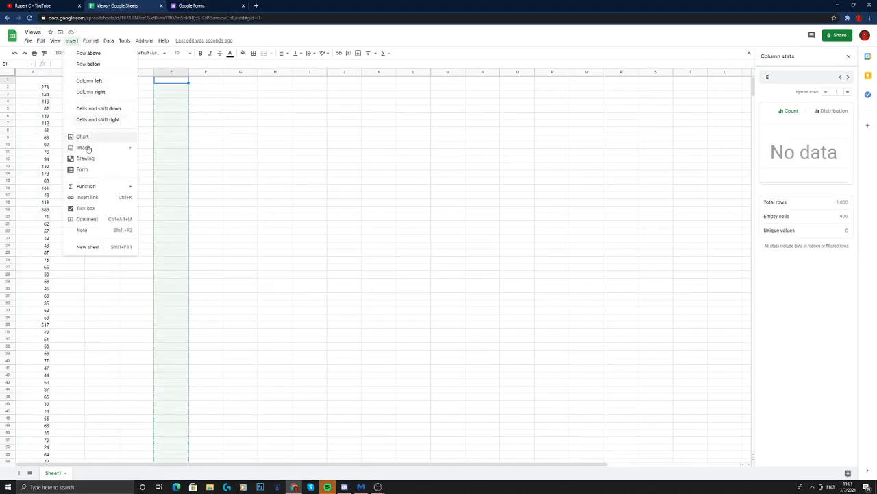
pyautogui.press('Escape')
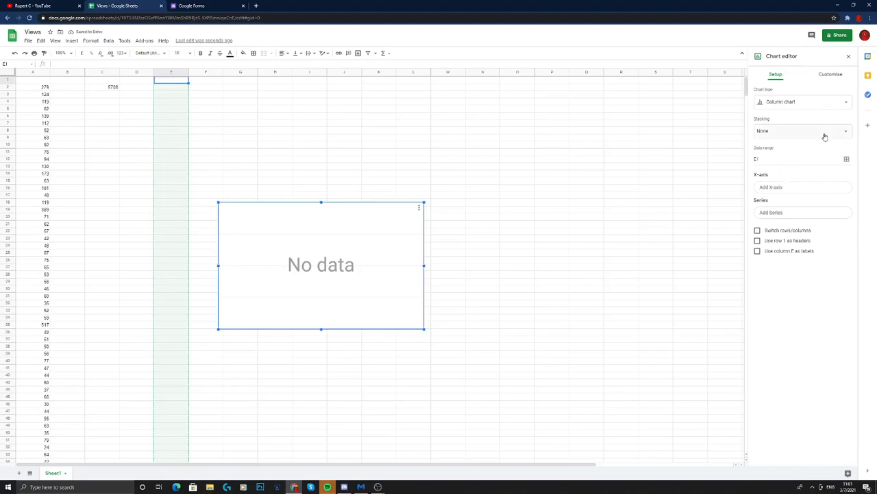
pyautogui.click(847, 160)
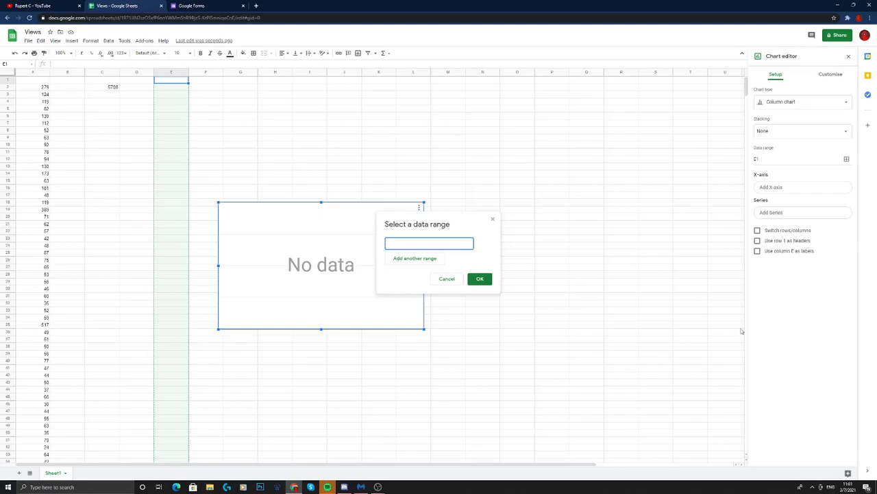
pyautogui.click(493, 220)
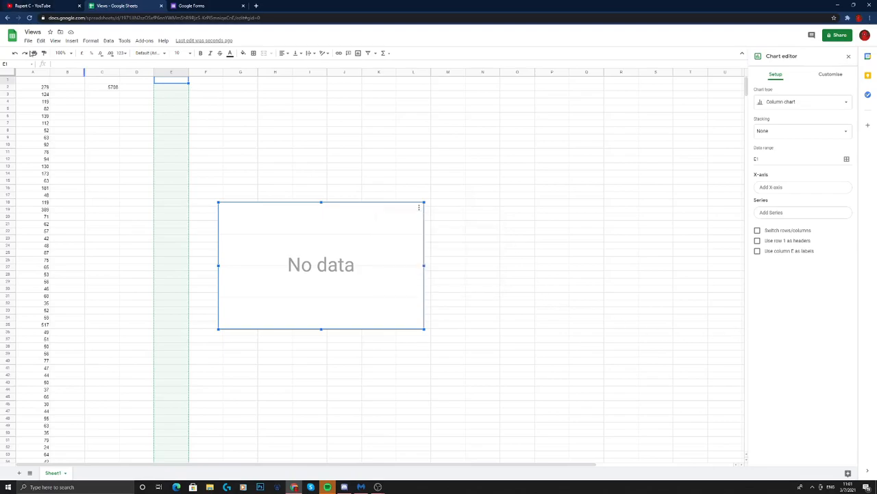
# Enter the heading "Total channel views" in cell A1
pyautogui.click(38, 81)
pyautogui.write('To')
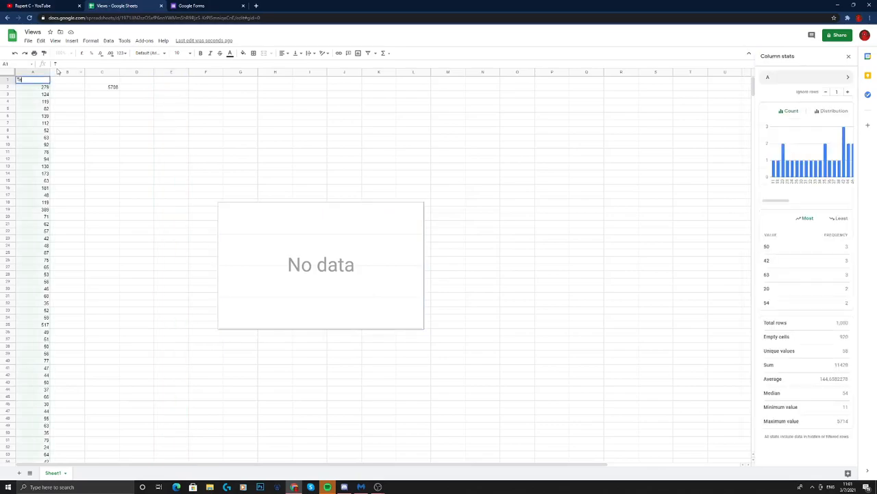
pyautogui.write('tal channel views')
pyautogui.press('Return')
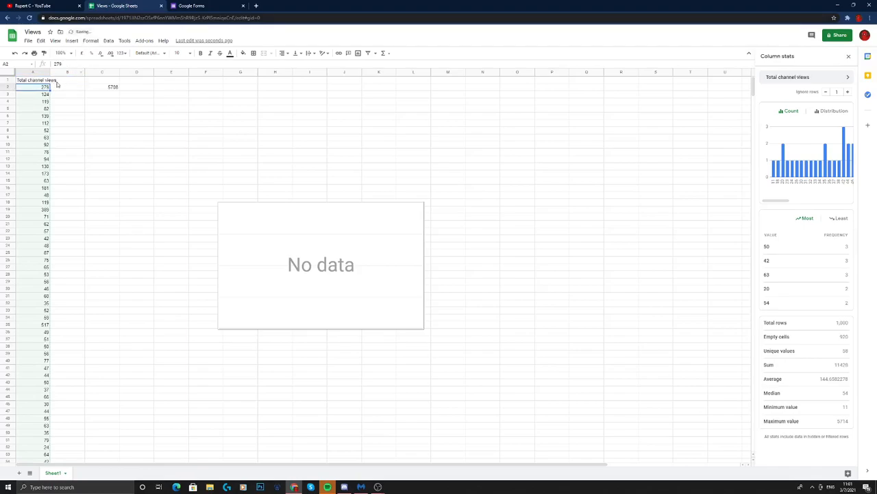
# Replace the heading in cell A1 with "Total video views"
pyautogui.click(47, 81)
pyautogui.press('Delete')
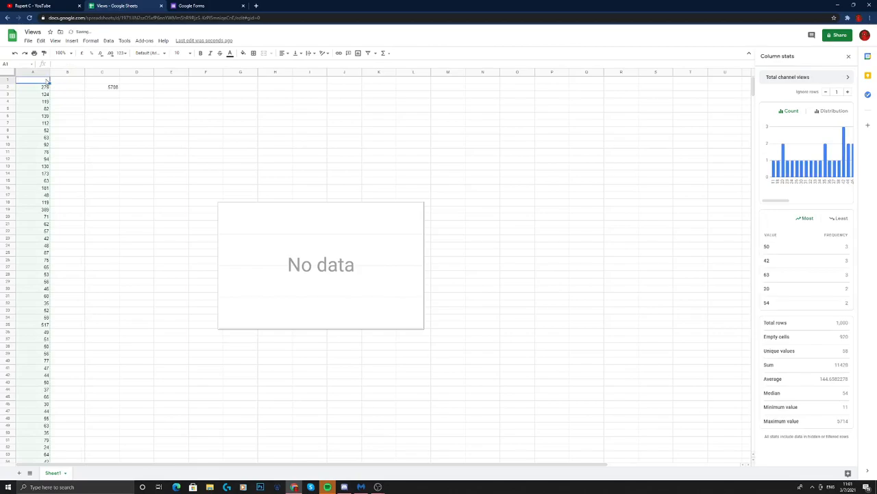
pyautogui.write('Total video views')
pyautogui.press('Return')
# Set the empty chart's data range to A1:A79
pyautogui.click(318, 258)
pyautogui.doubleClick(318, 258)
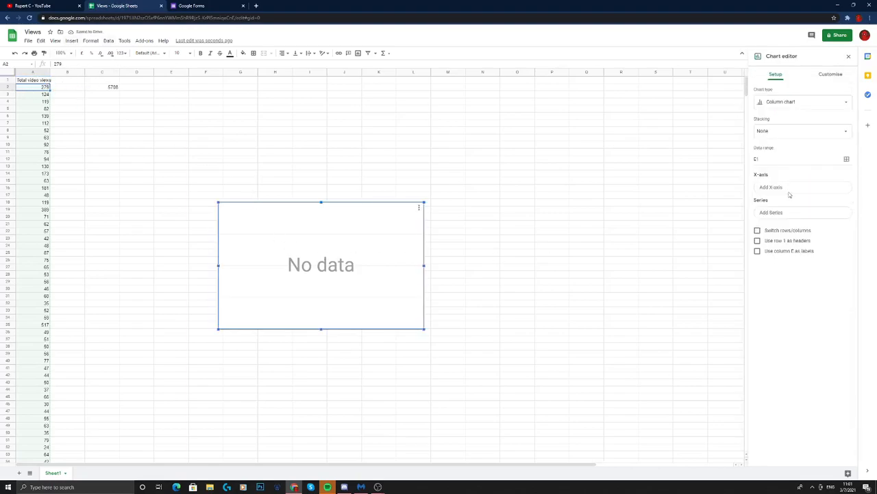
pyautogui.click(847, 158)
pyautogui.press('BackSpace')
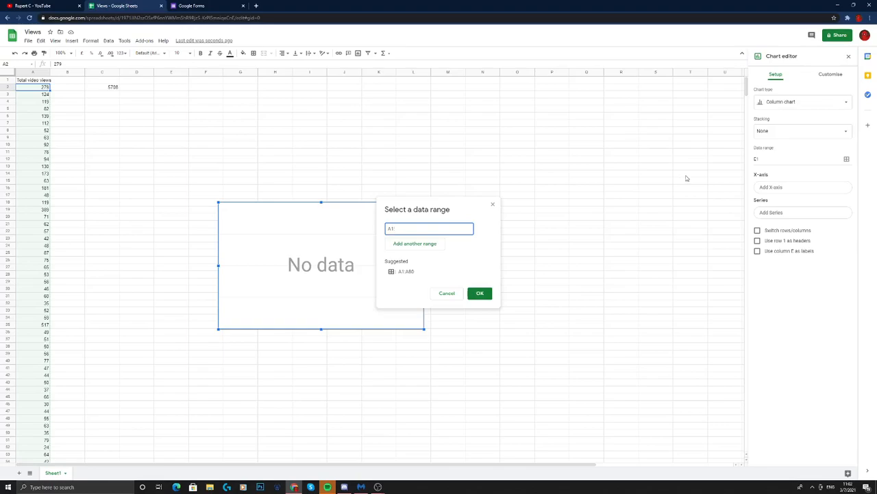
pyautogui.write('A1:A79')
pyautogui.click(480, 294)
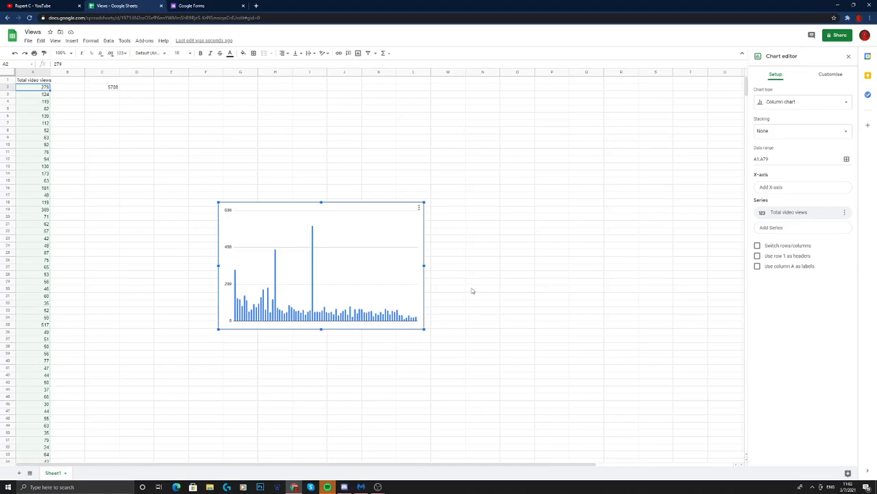
# Change the column chart to a pie chart and look at its legend settings
pyautogui.click(799, 103)
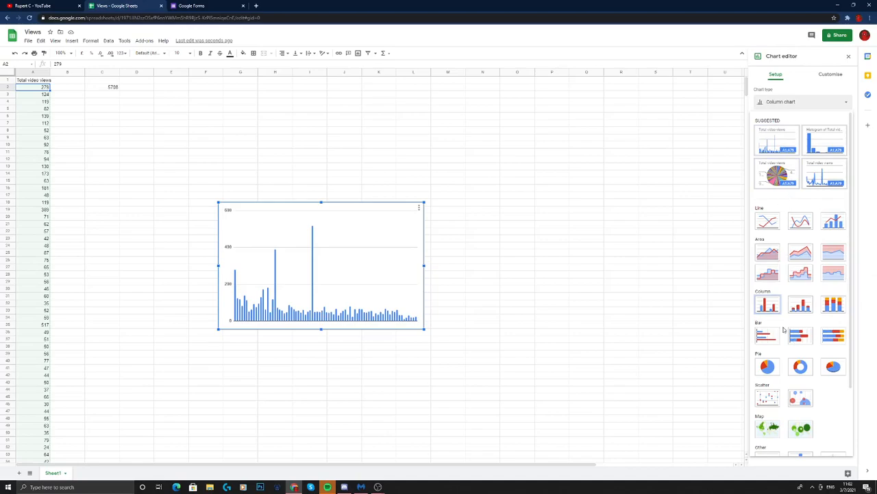
pyautogui.click(768, 366)
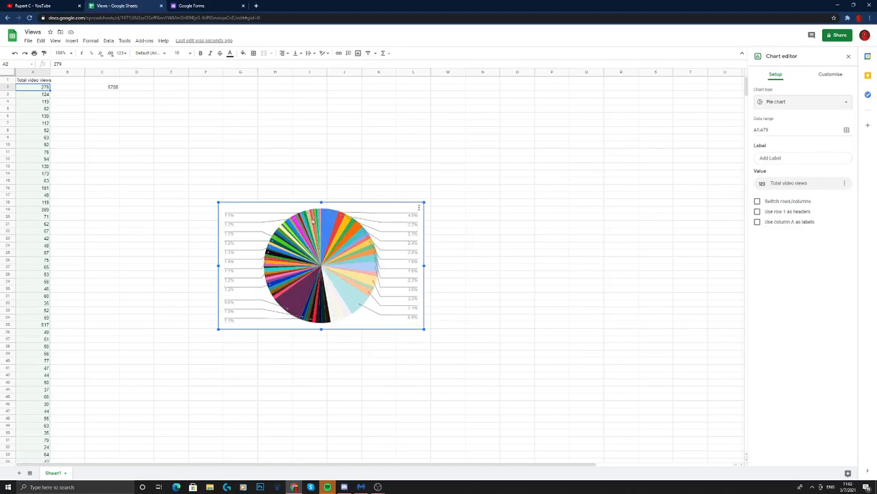
pyautogui.doubleClick(412, 294)
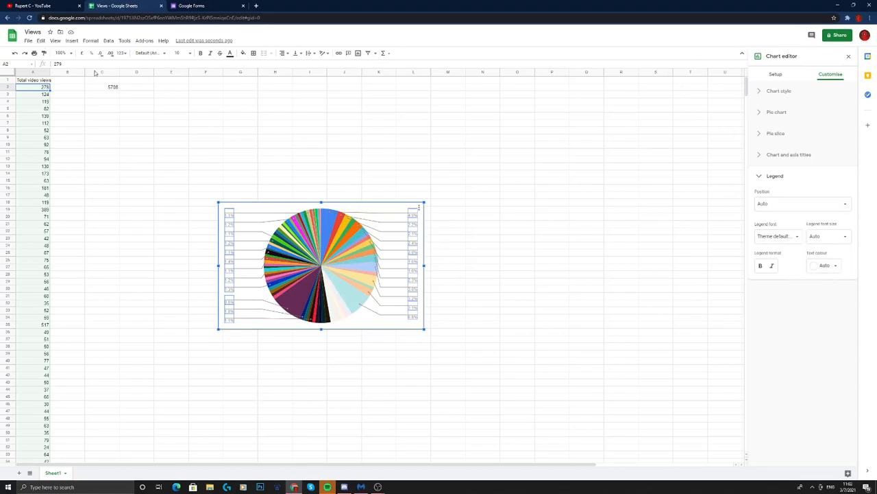
pyautogui.click(777, 75)
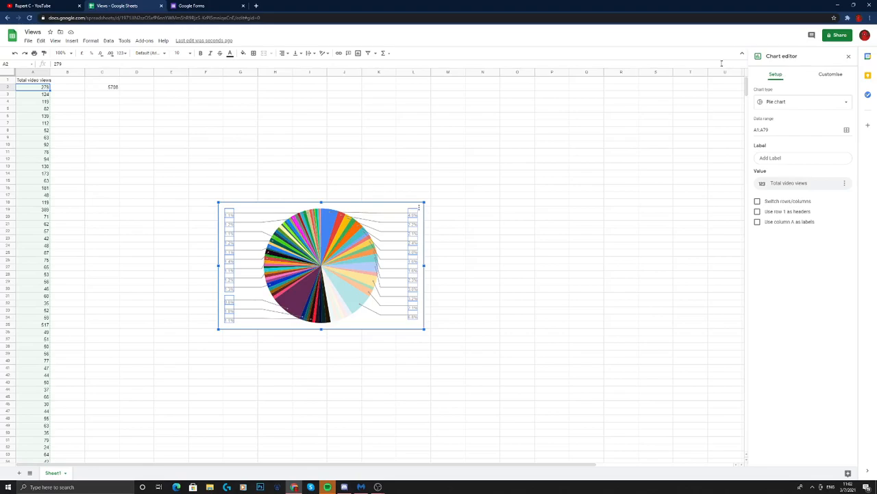
# Add A1:C2 as a second data range for the pie chart and leave the chart editor
pyautogui.click(846, 129)
pyautogui.click(436, 244)
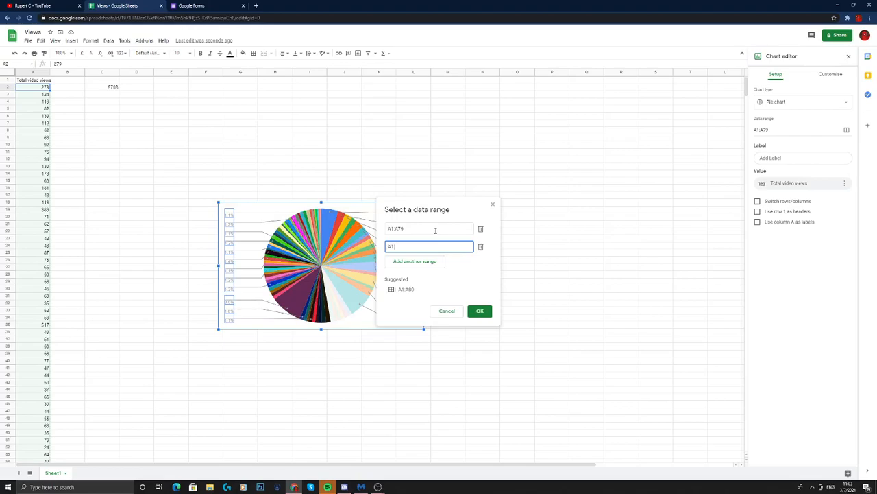
pyautogui.click(480, 310)
pyautogui.click(790, 103)
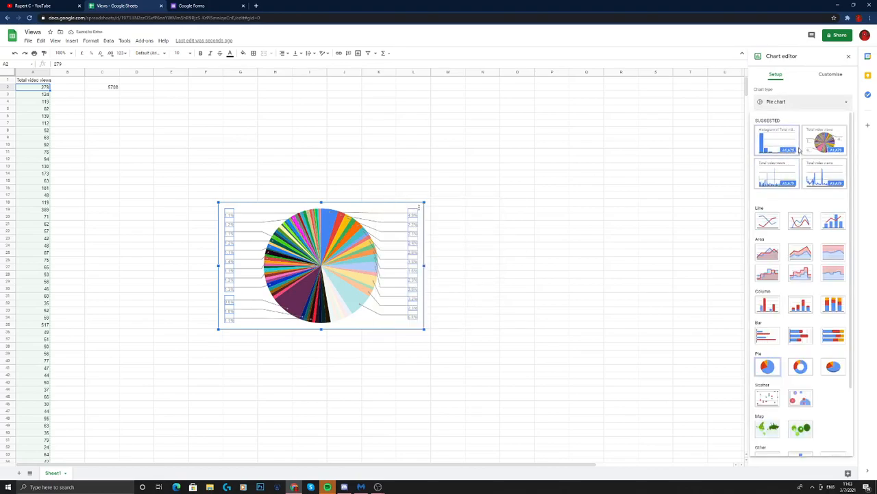
pyautogui.click(816, 102)
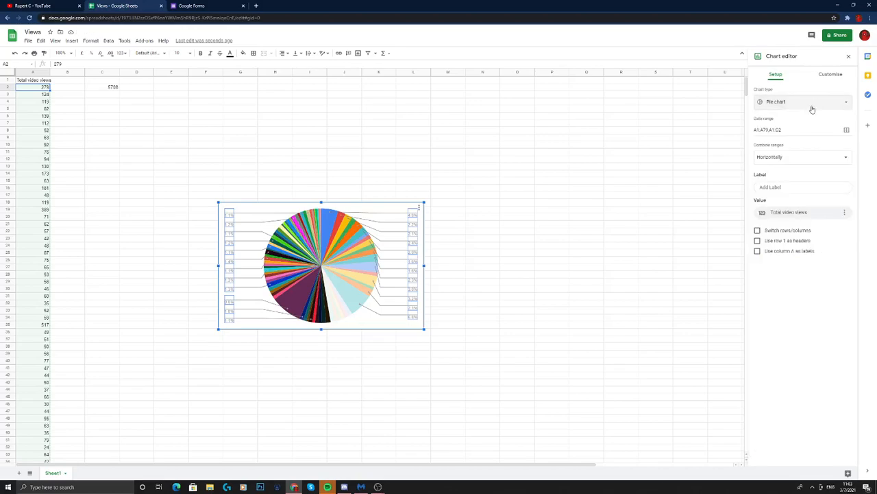
pyautogui.click(460, 168)
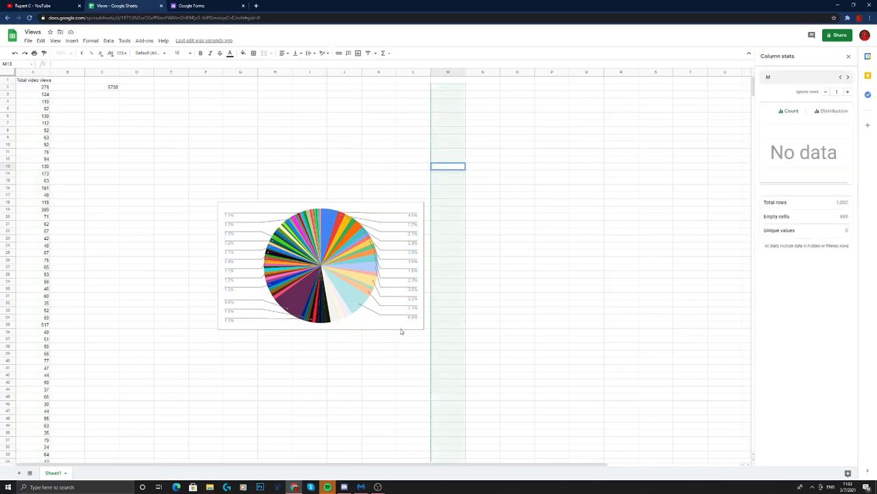
# Review the view counts in column A down to the total in A80, the column's stats and the pie chart
pyautogui.scroll(-1, 63, 362)
pyautogui.scroll(-6, 35, 341)
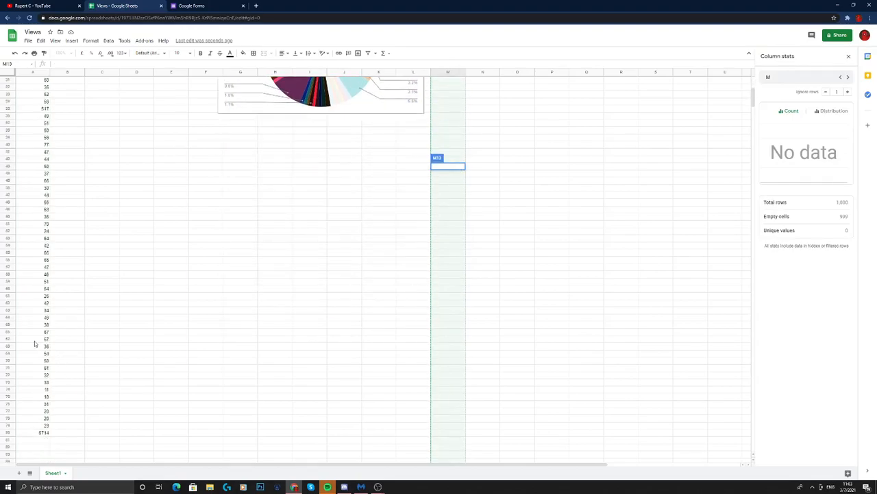
pyautogui.scroll(2, 66, 379)
pyautogui.scroll(7, 65, 379)
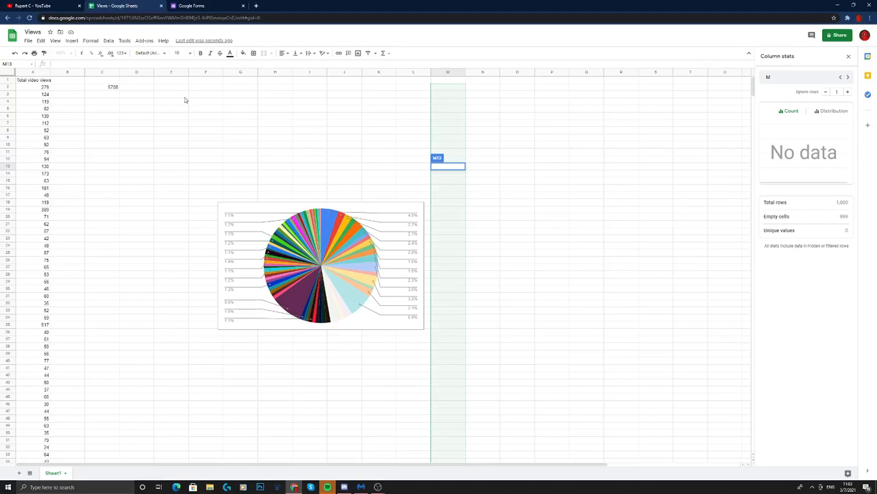
pyautogui.scroll(-10, 60, 159)
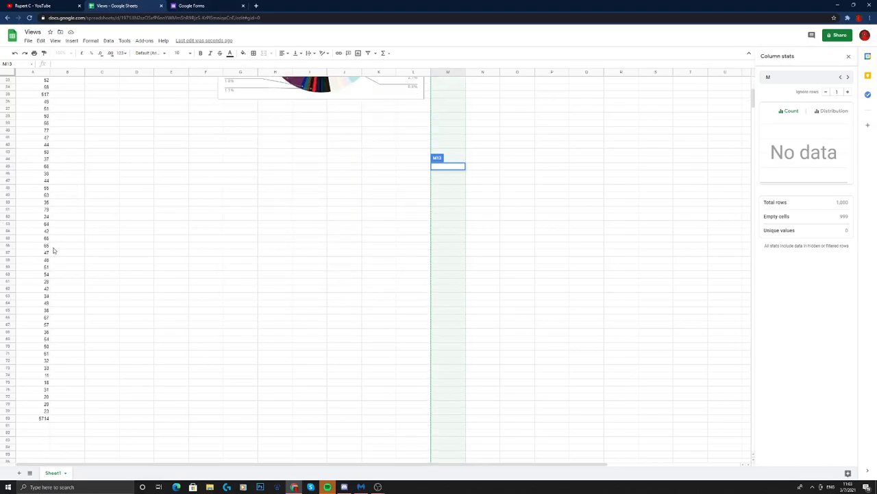
pyautogui.scroll(10, 72, 302)
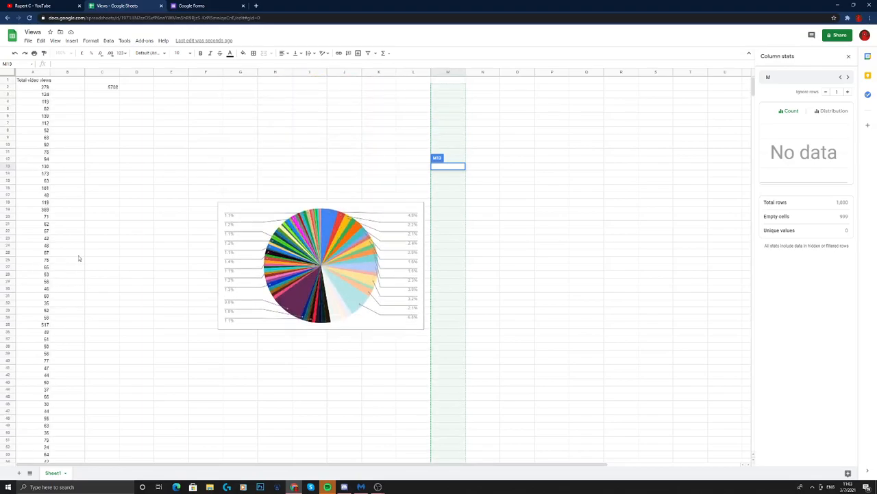
pyautogui.click(41, 81)
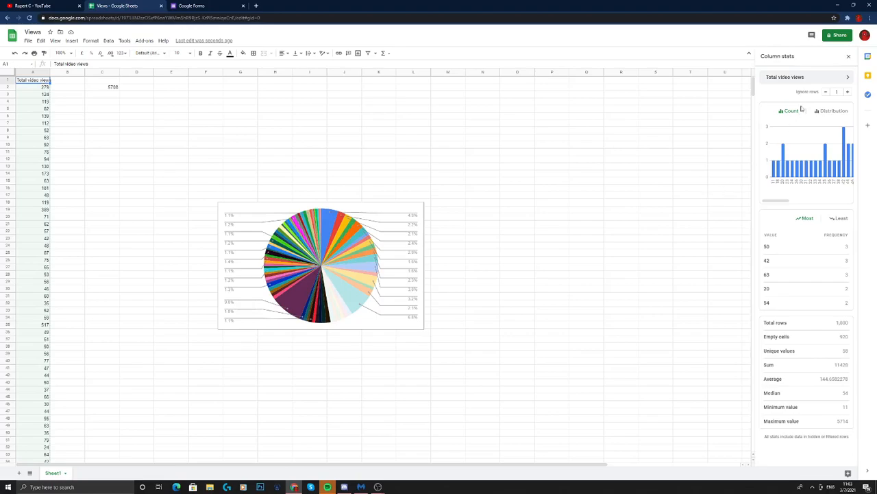
pyautogui.click(376, 238)
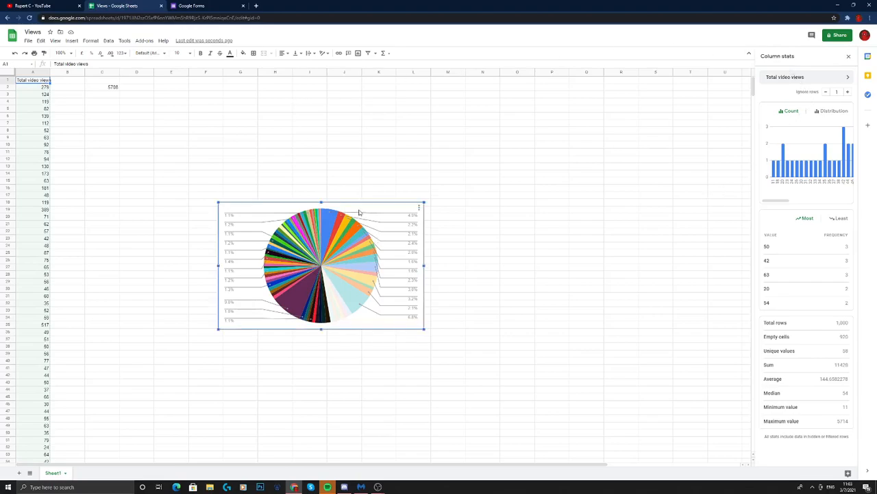
# Check which data ranges are selected for the pie chart, keeping them as they are
pyautogui.doubleClick(362, 209)
pyautogui.click(844, 128)
pyautogui.click(846, 130)
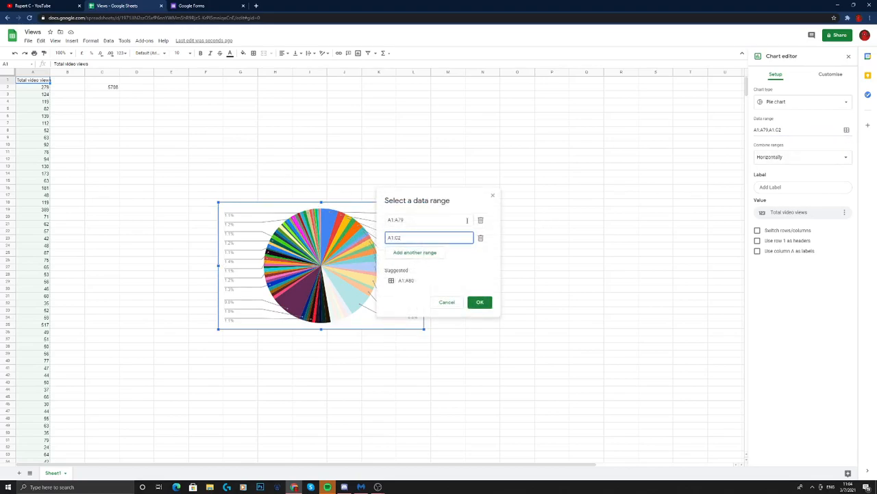
pyautogui.click(492, 195)
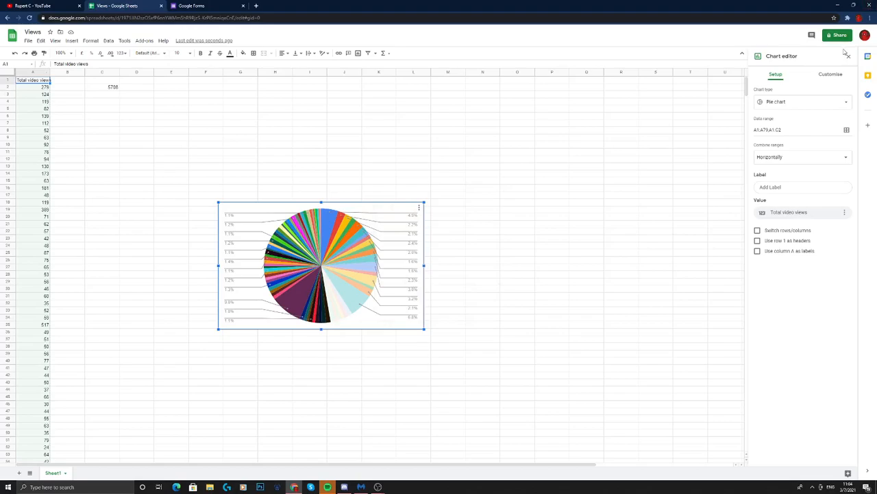
# Set the number of ignored rows in the Total video views column stats to 0
pyautogui.doubleClick(35, 82)
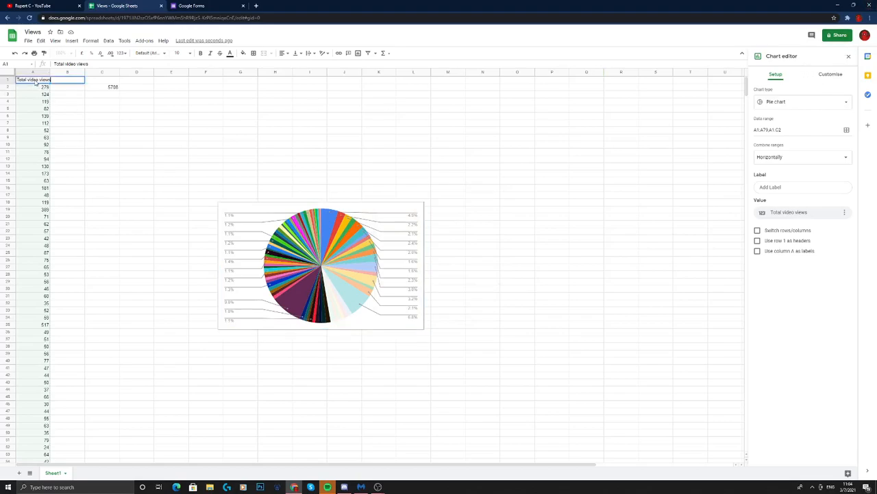
pyautogui.click(36, 88)
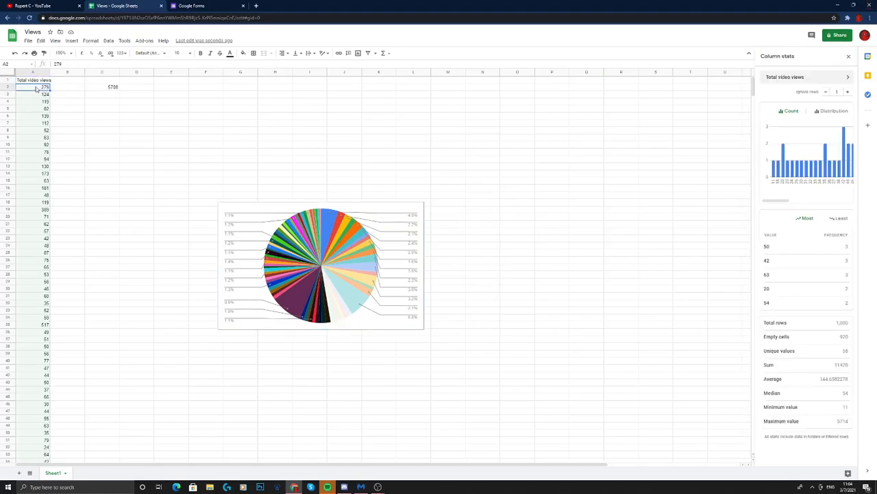
pyautogui.click(826, 92)
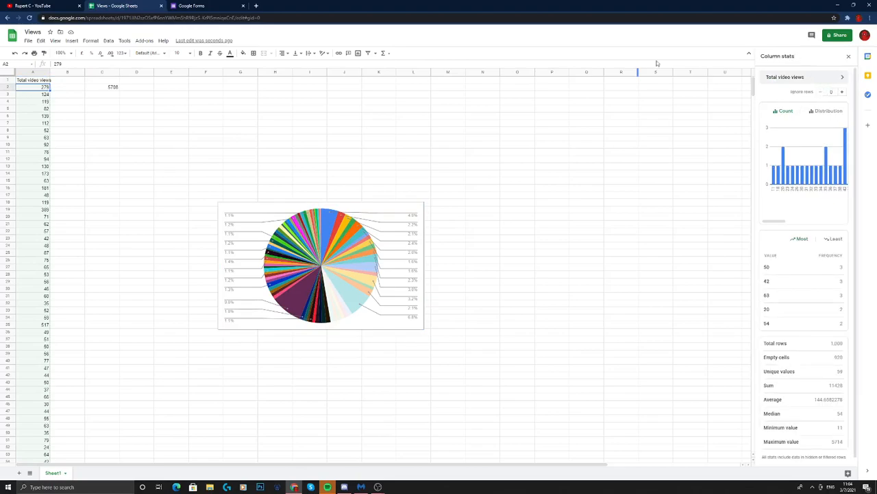
pyautogui.click(37, 82)
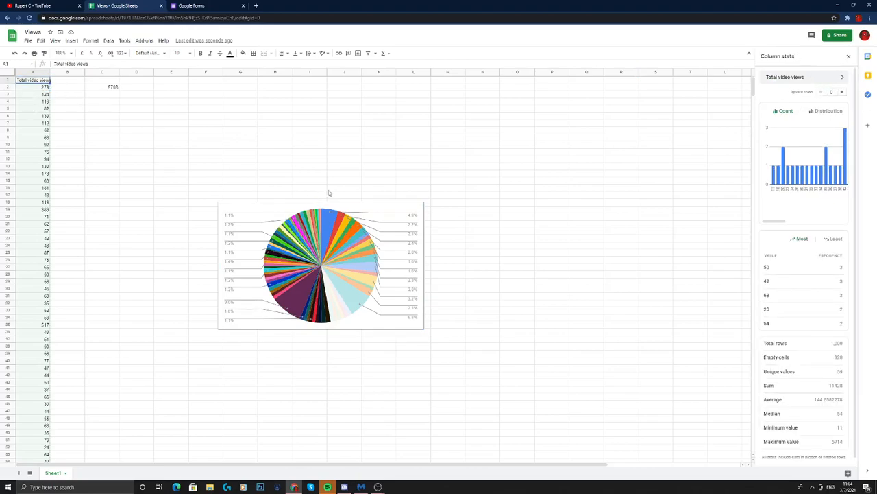
# Reopen the pie chart's data range selection and accept the existing ranges A1:A79 and A1:C2
pyautogui.click(353, 204)
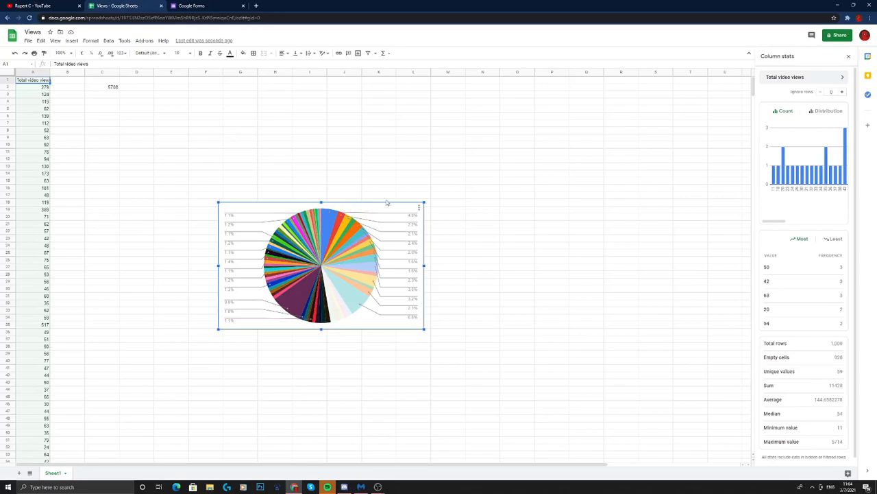
pyautogui.doubleClick(367, 212)
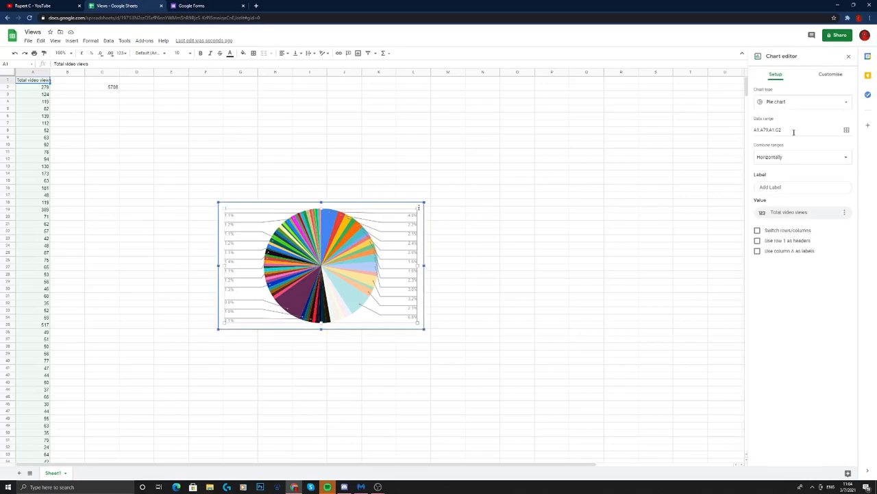
pyautogui.click(847, 130)
pyautogui.click(481, 302)
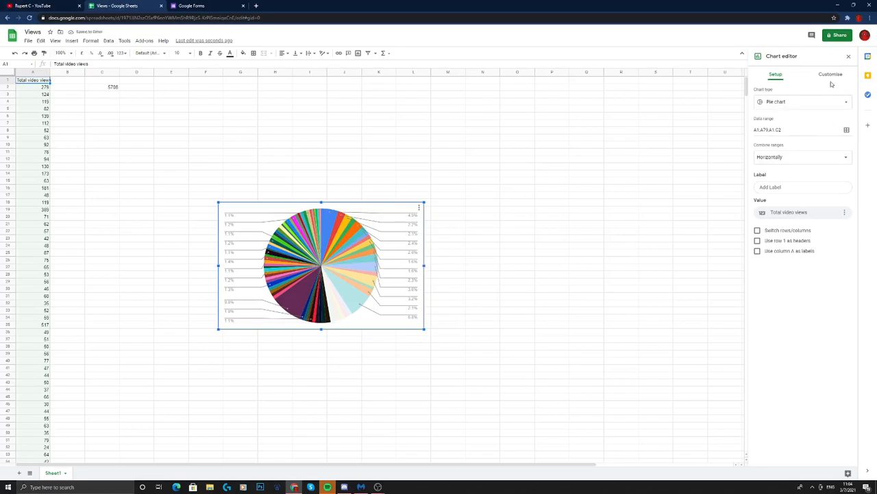
# Review the view counts in column A and replace the pie chart with the suggested histogram of A1:A79
pyautogui.click(772, 104)
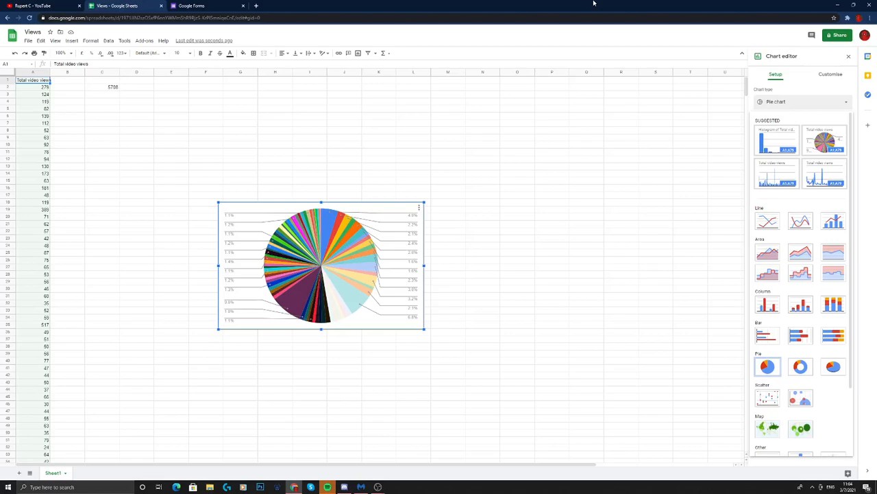
pyautogui.scroll(-4, 63, 263)
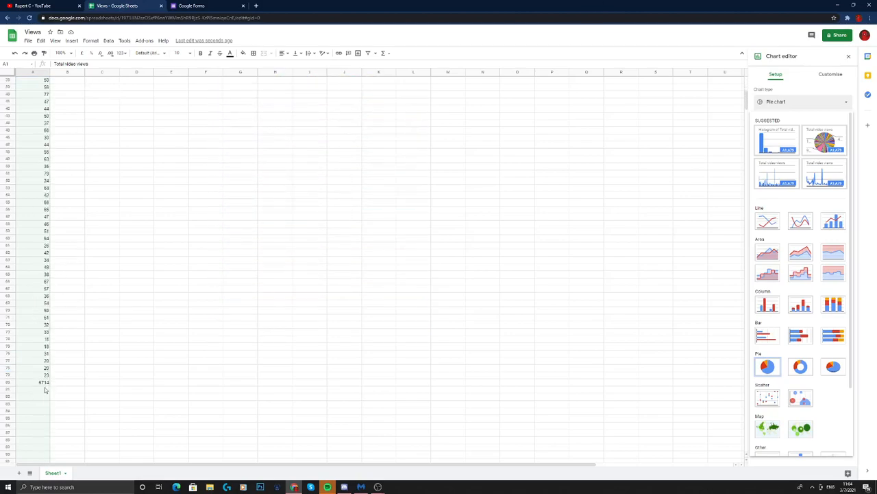
pyautogui.scroll(1, 46, 370)
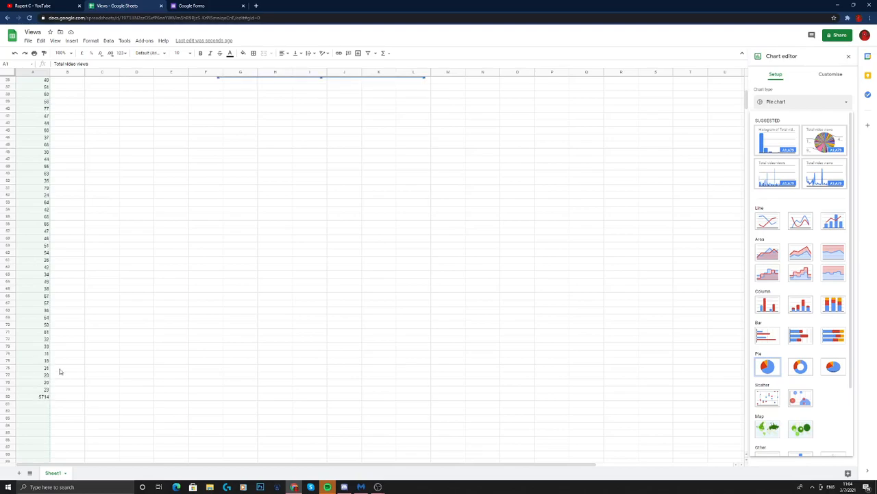
pyautogui.scroll(3, 64, 356)
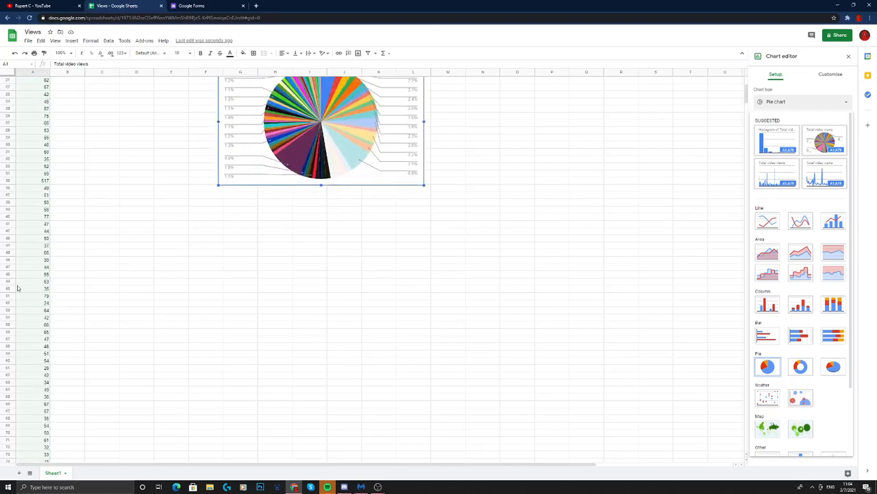
pyautogui.scroll(2, 46, 310)
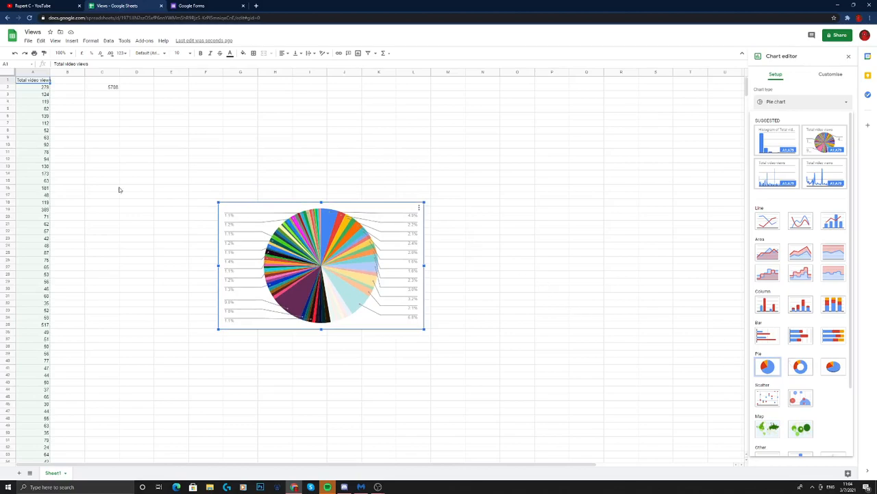
pyautogui.click(774, 138)
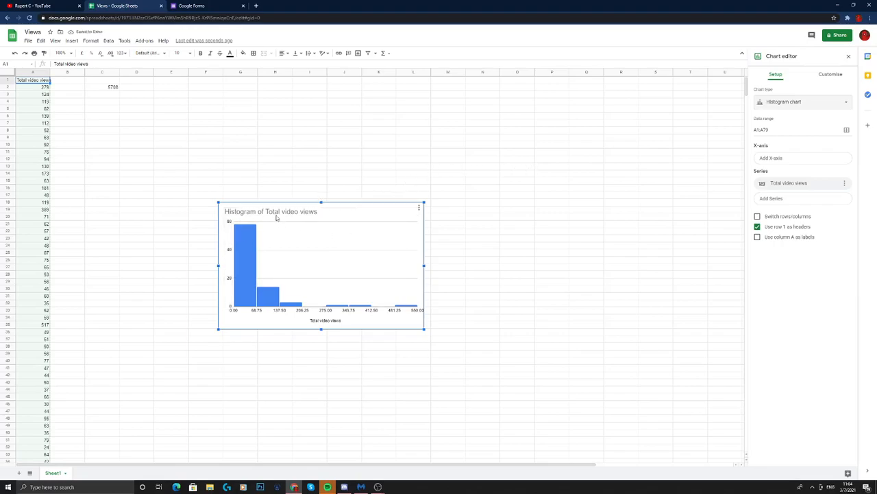
# Shorten the histogram's chart title to "Total video views" and leave the chart editor
pyautogui.click(251, 212)
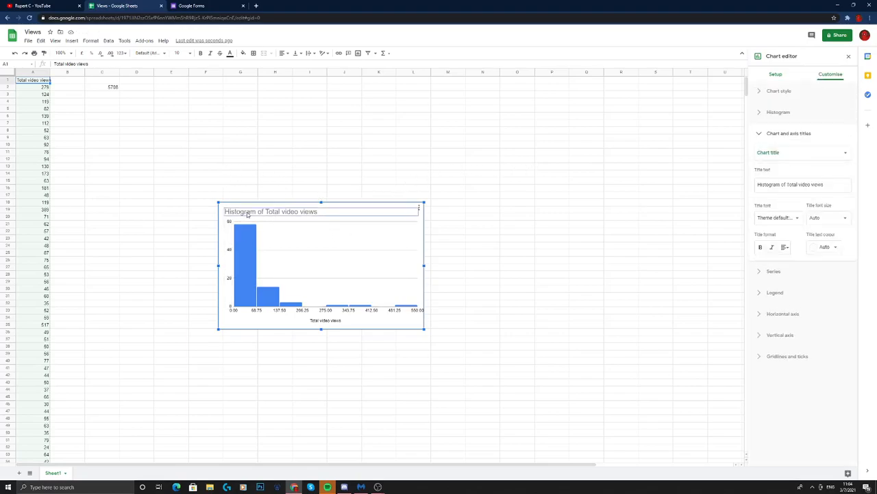
pyautogui.click(823, 185)
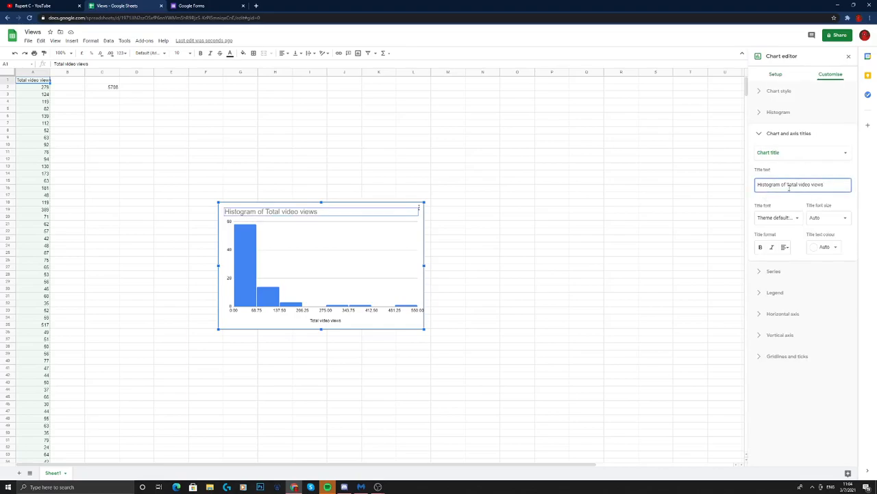
pyautogui.press('BackSpace')
pyautogui.press('BackSpace')
pyautogui.press('BackSpace')
pyautogui.press('BackSpace')
pyautogui.press('BackSpace')
pyautogui.press('BackSpace')
pyautogui.press('BackSpace')
pyautogui.press('BackSpace')
pyautogui.press('BackSpace')
pyautogui.press('BackSpace')
pyautogui.press('BackSpace')
pyautogui.press('BackSpace')
pyautogui.press('BackSpace')
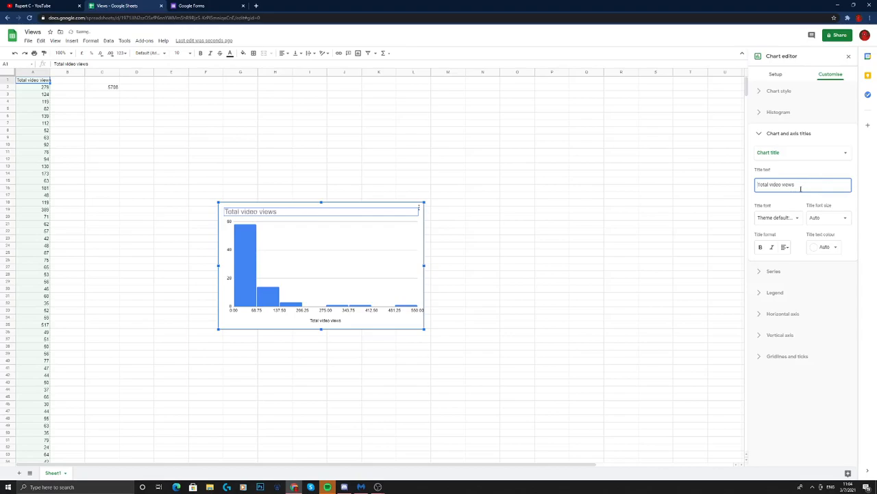
pyautogui.click(478, 152)
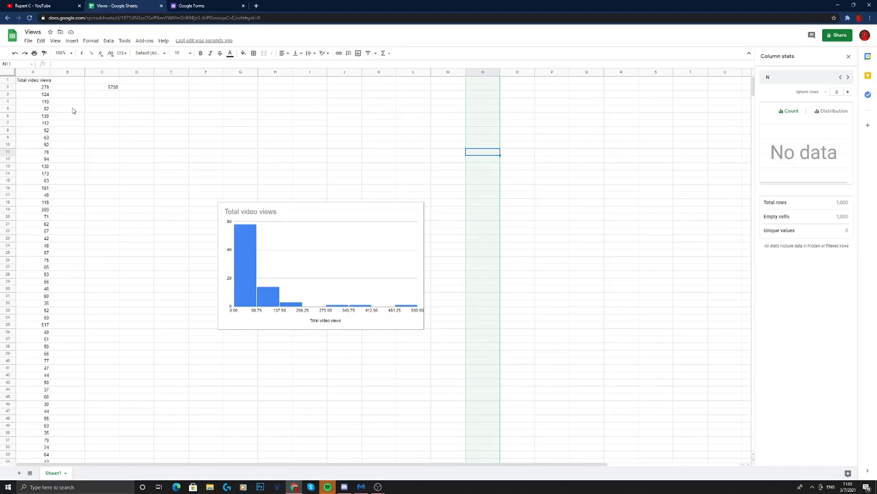
pyautogui.moveTo(378, 486)
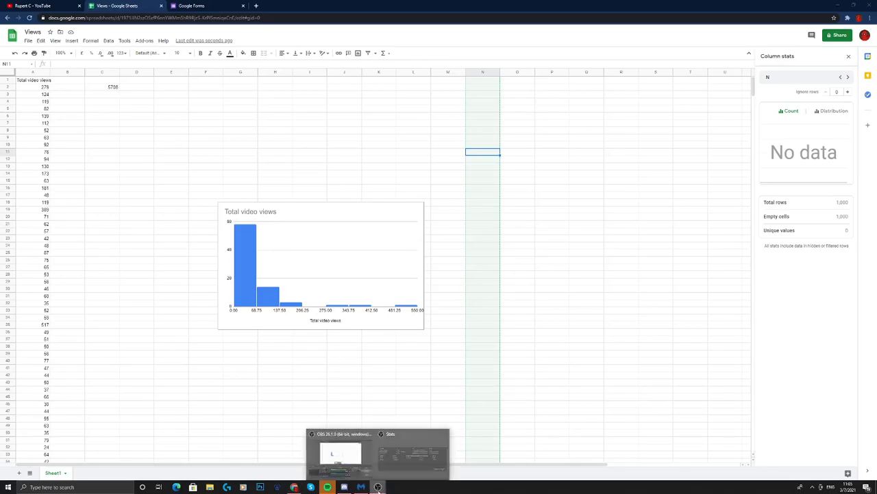